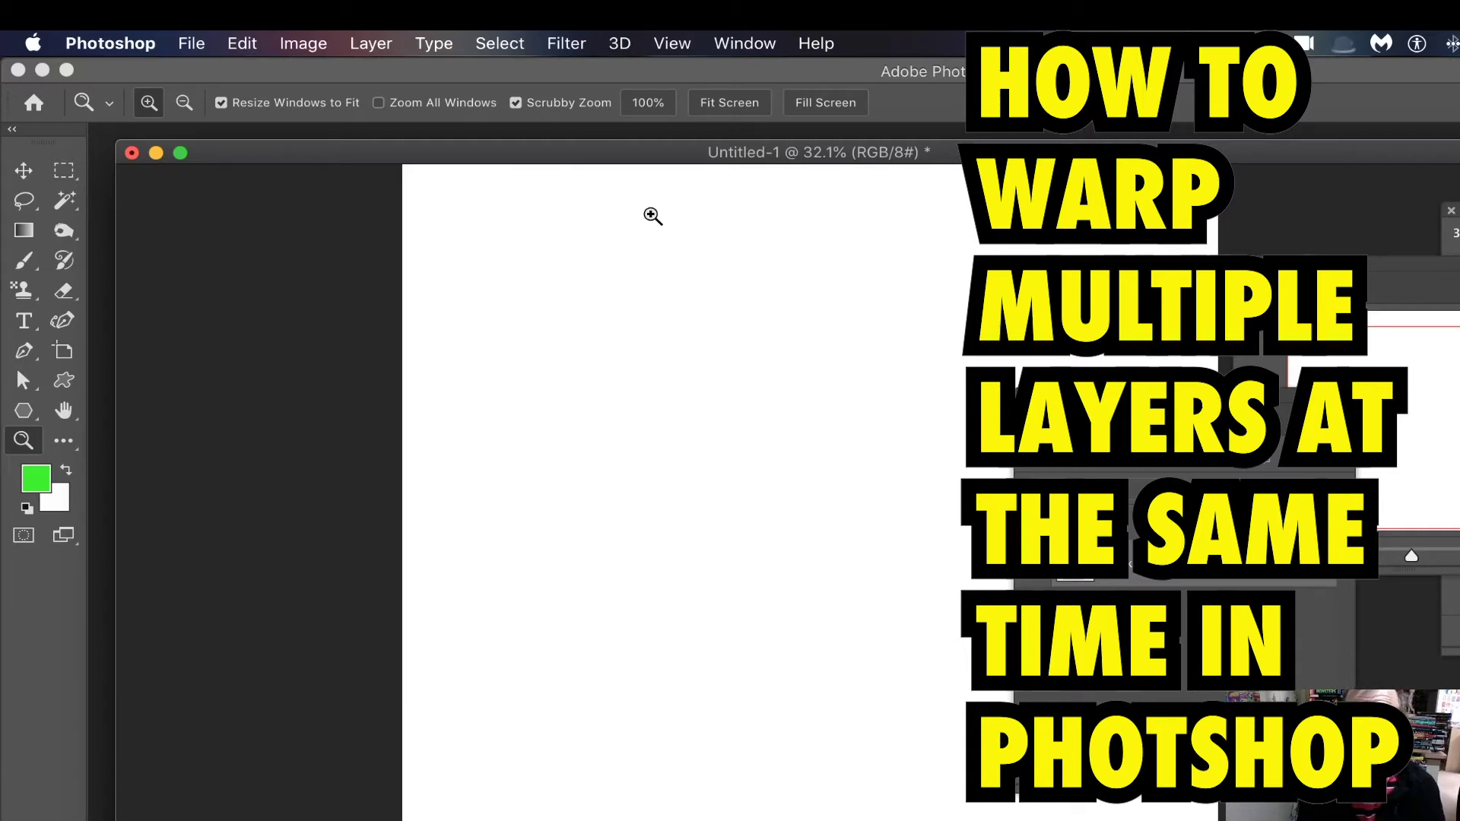
Step: Add a new Layer 1 and fill it with a radial rainbow gradient using the Gradient tool
click(383, 45)
mouse_move(381, 68)
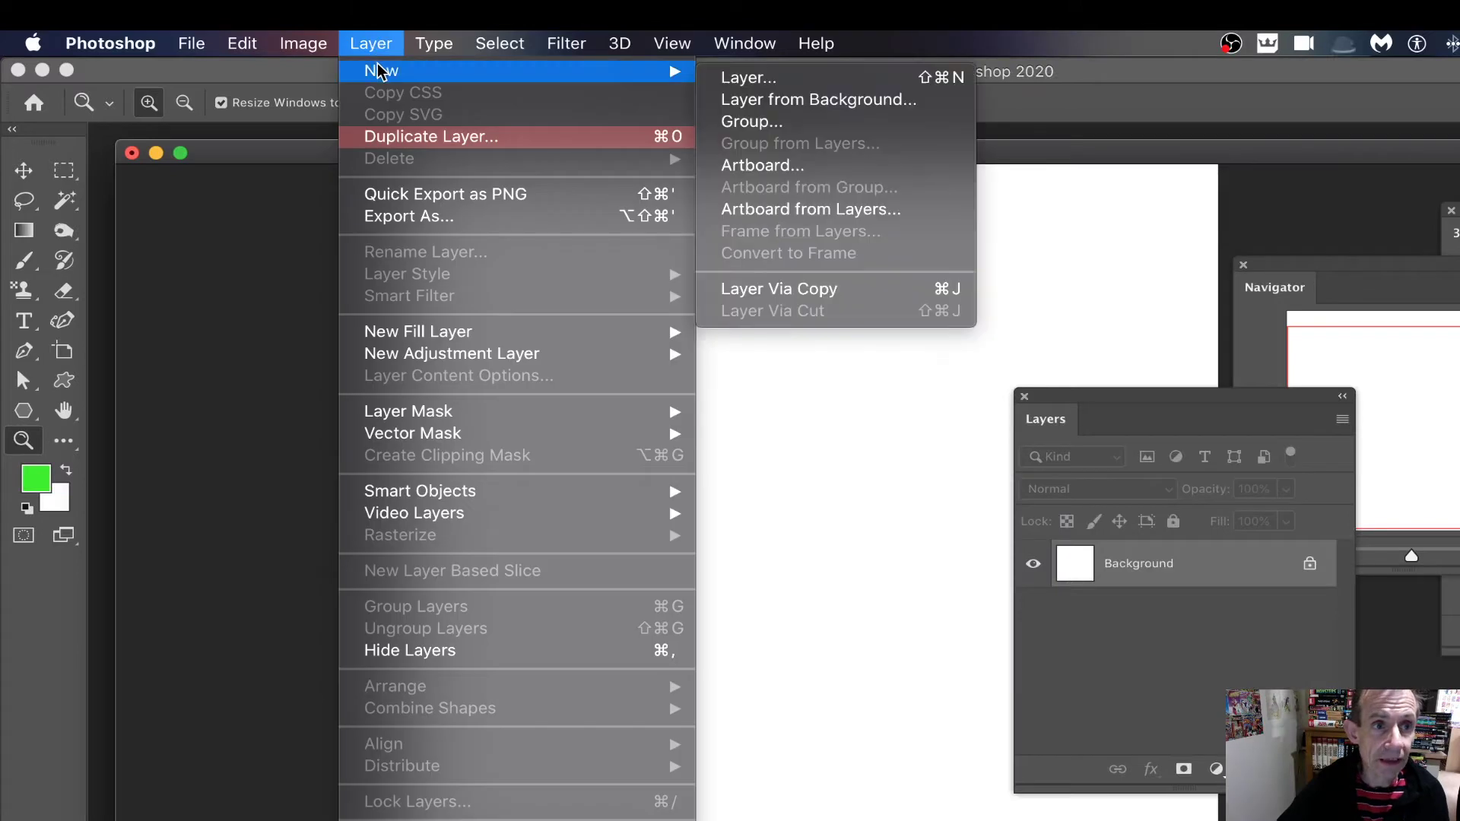
click(921, 205)
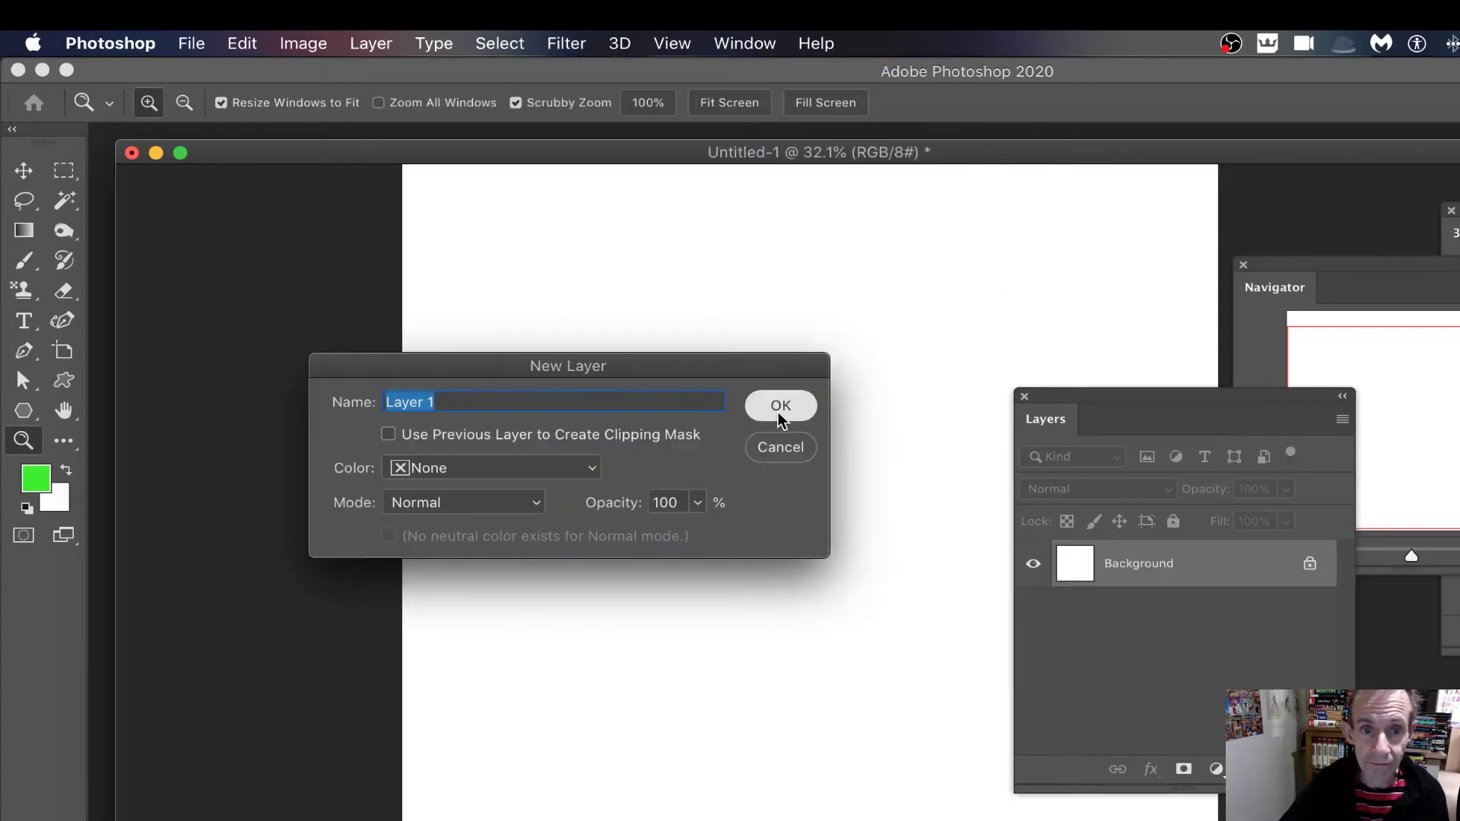
click(778, 409)
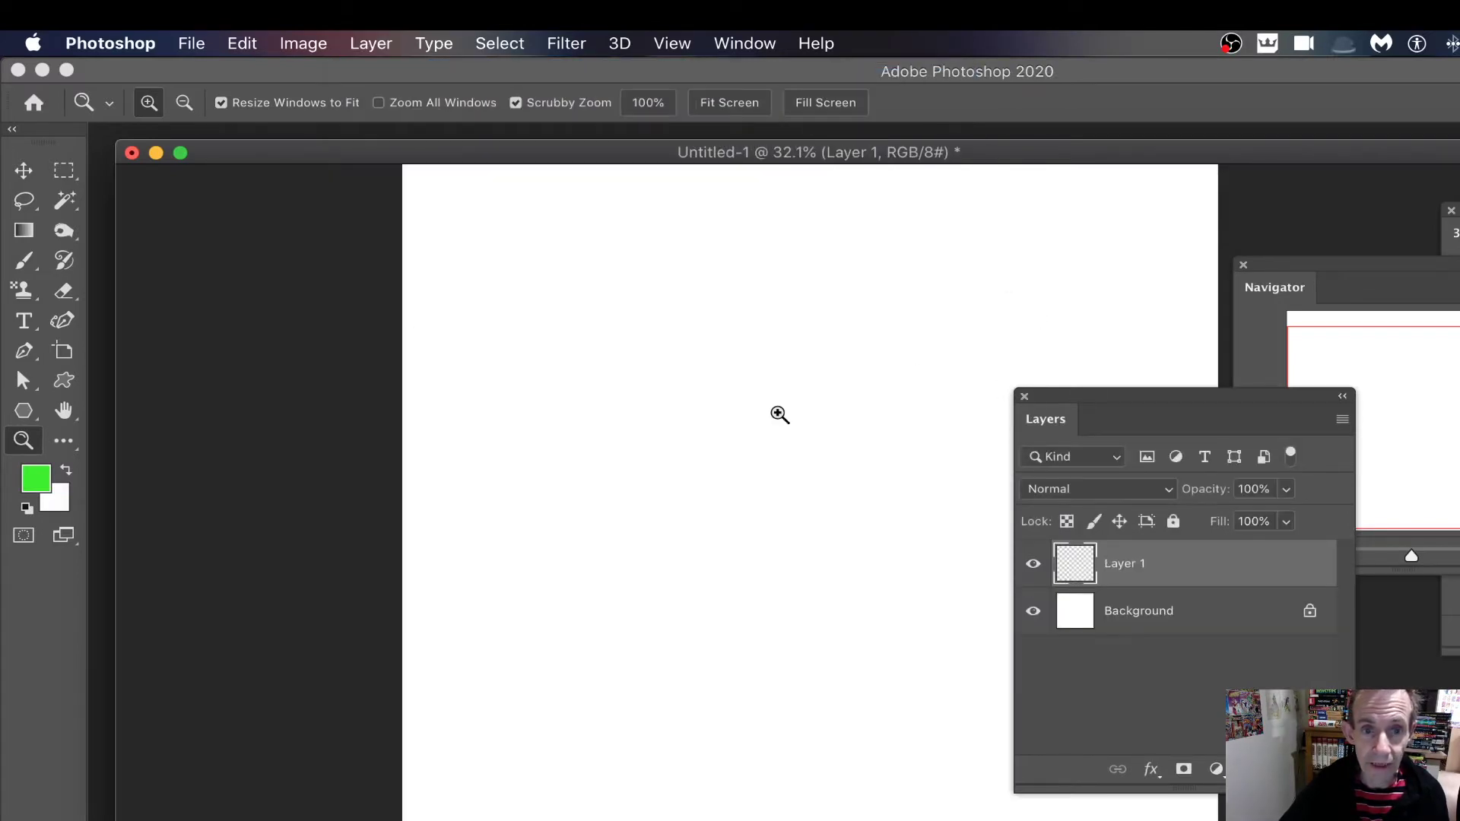
click(23, 231)
drag(575, 245, 1007, 374)
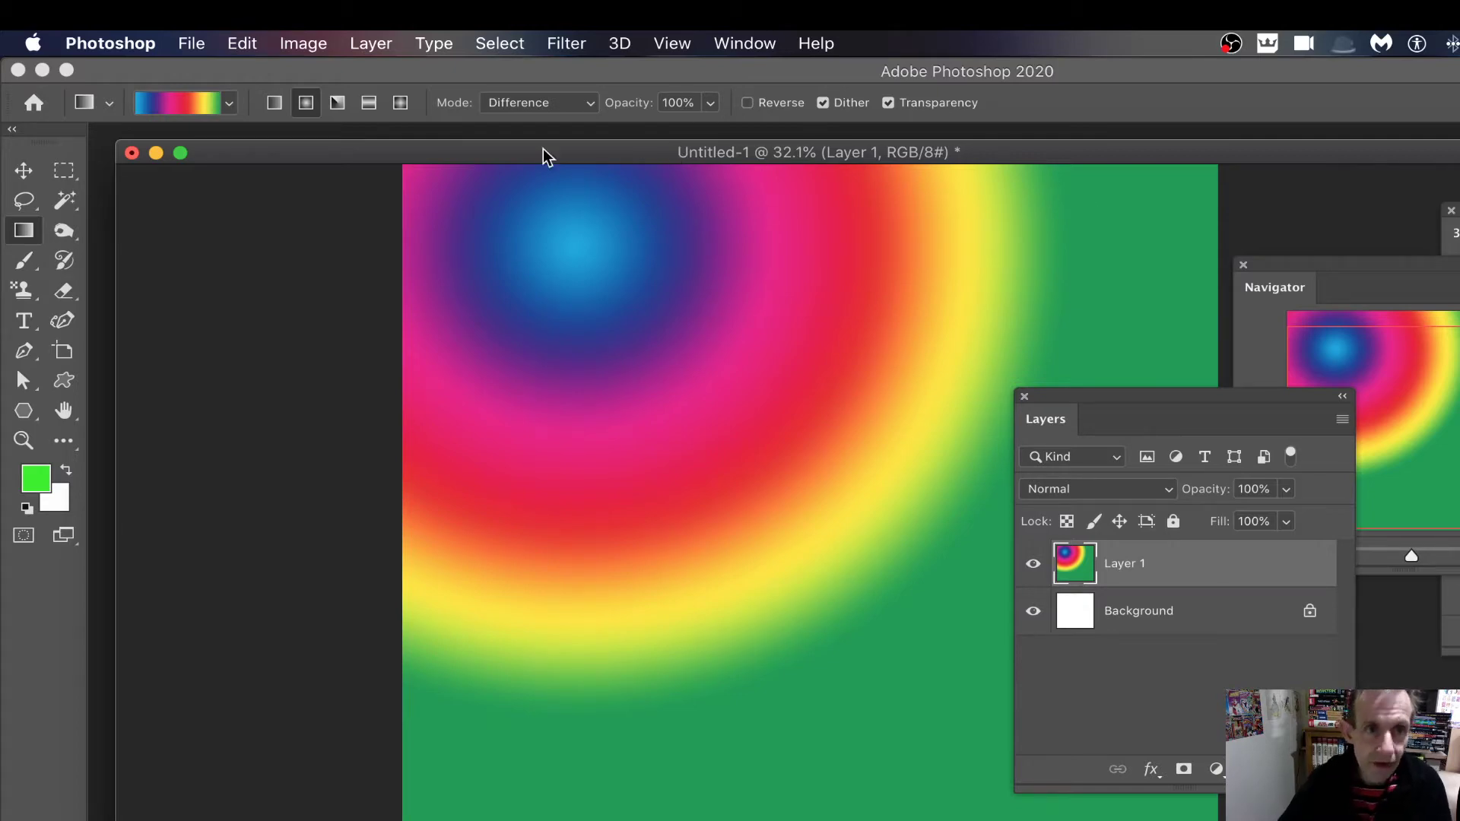
Step: Add a new Layer 2 and fill it with a radial rainbow gradient centred toward the lower right
click(365, 38)
mouse_move(389, 72)
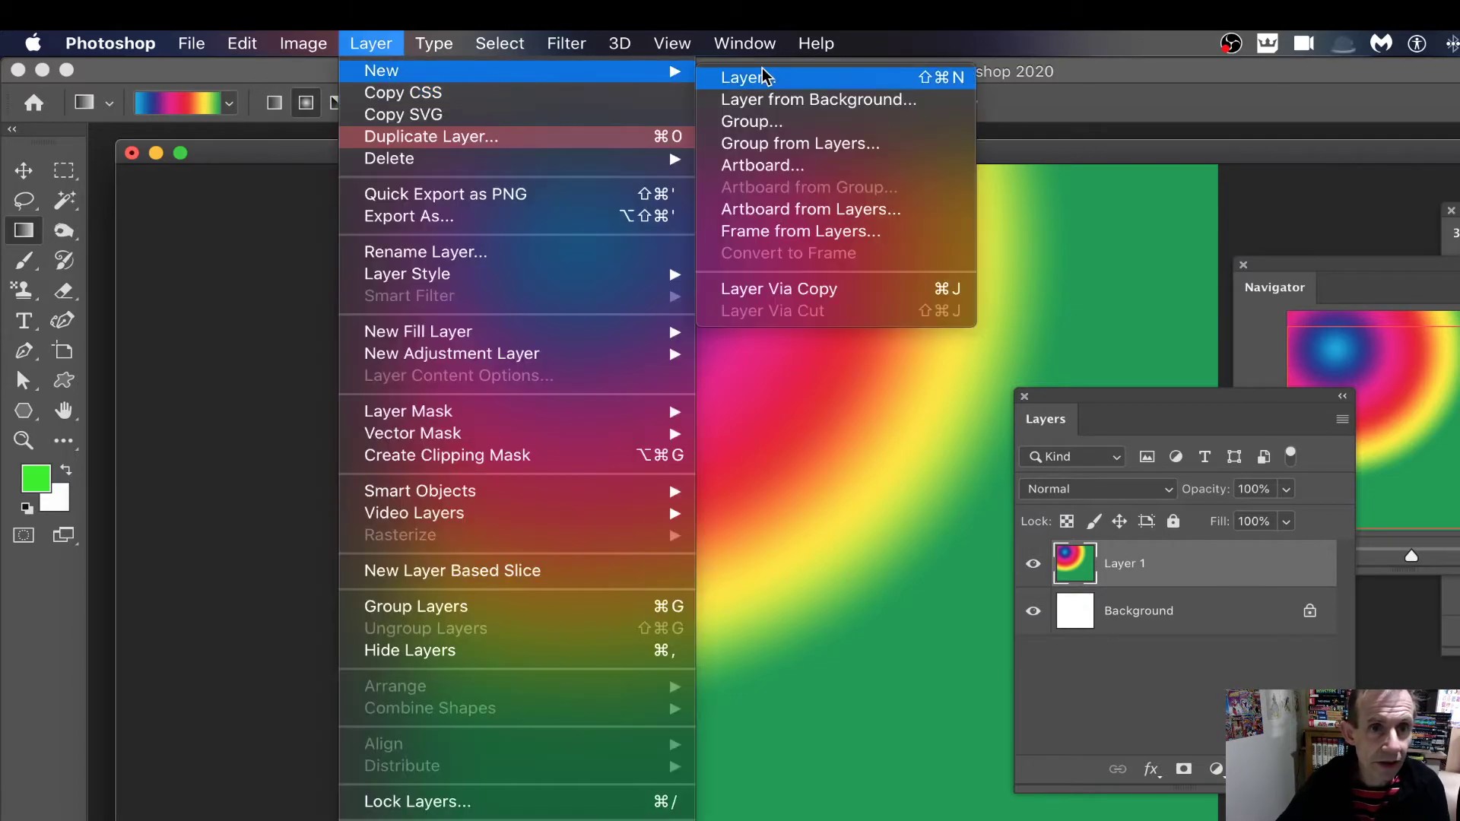
click(765, 77)
click(796, 407)
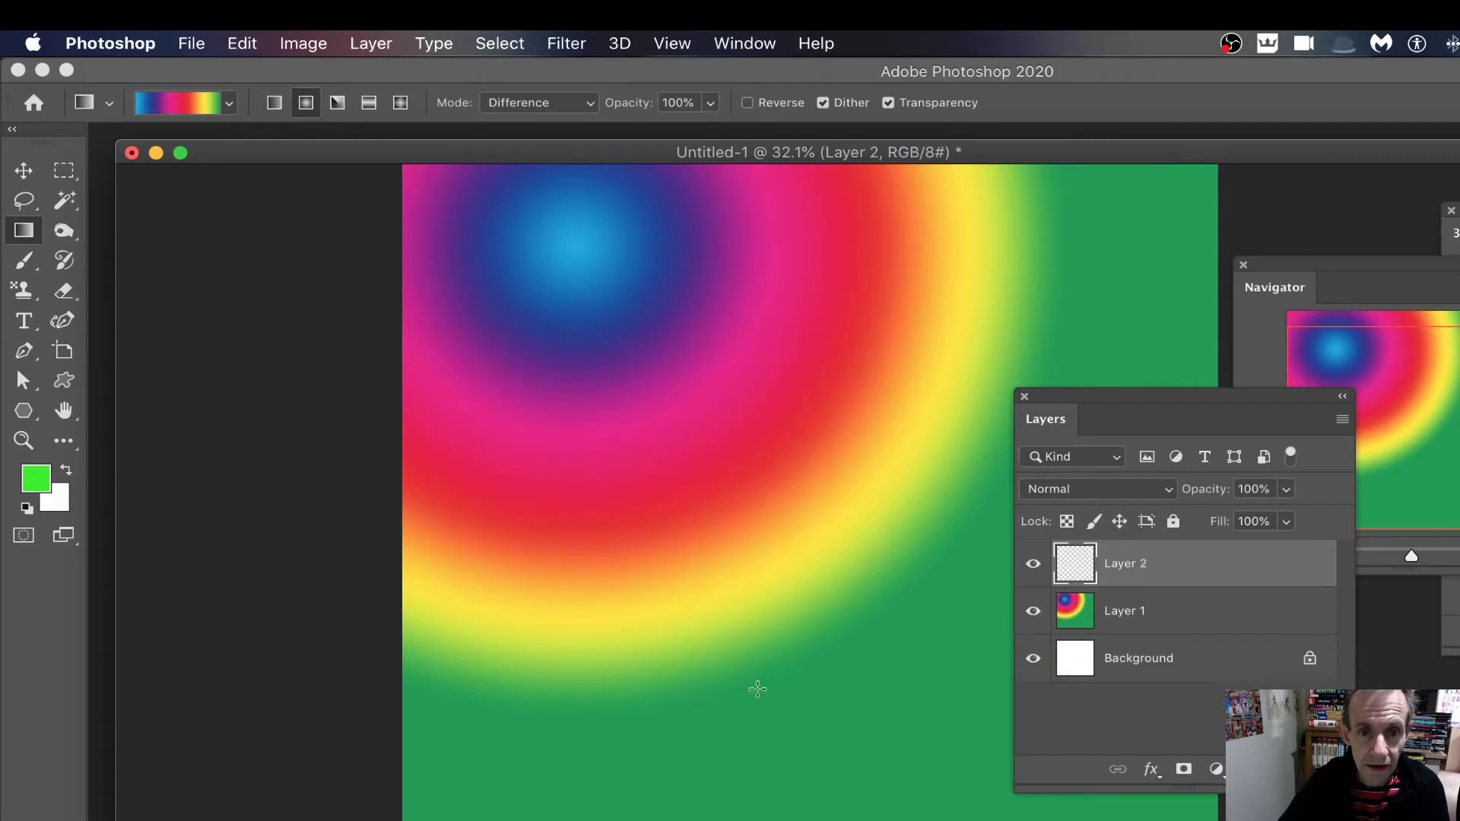
drag(941, 736, 478, 469)
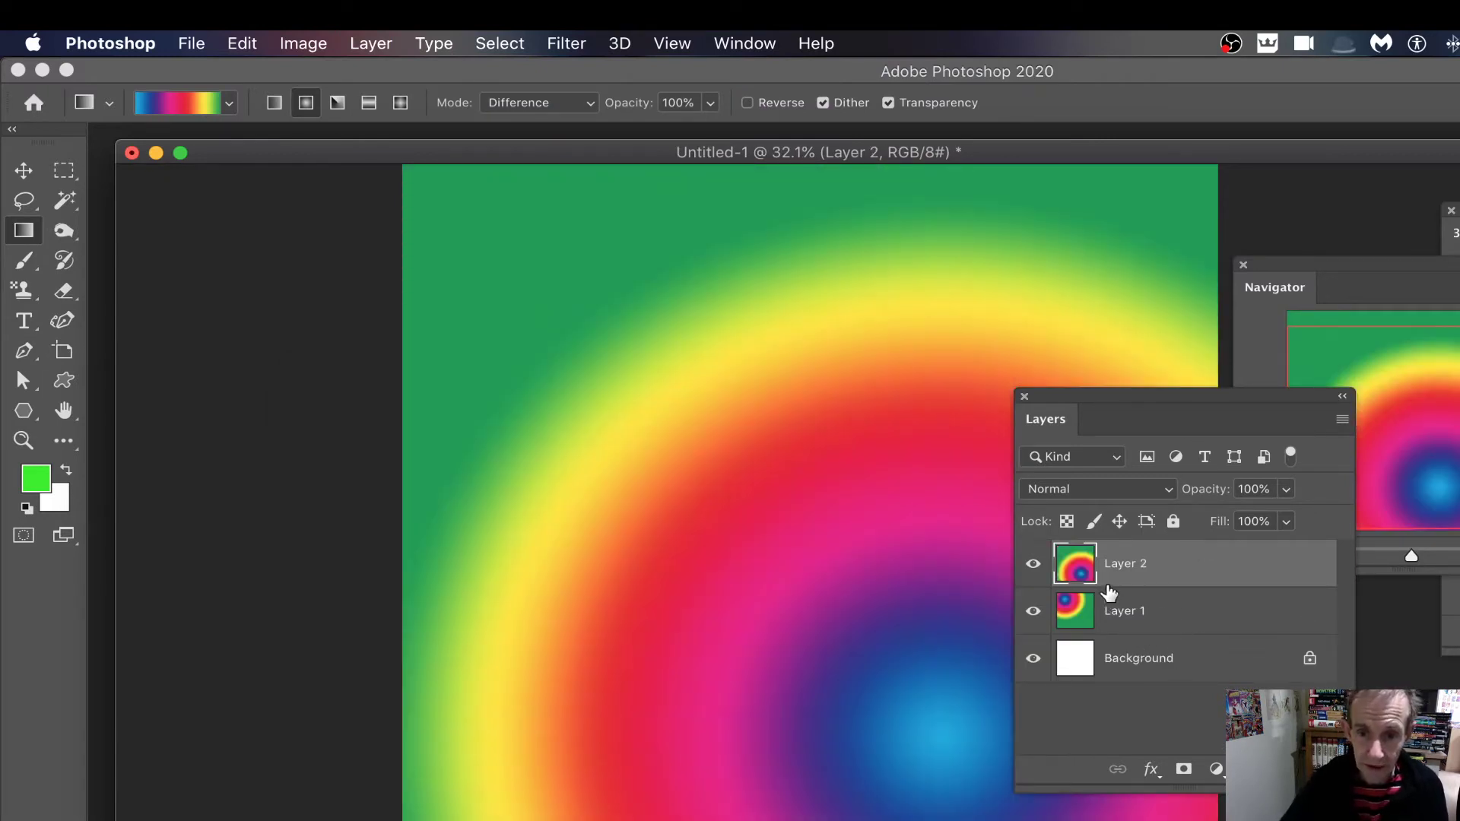
shift+click(1153, 616)
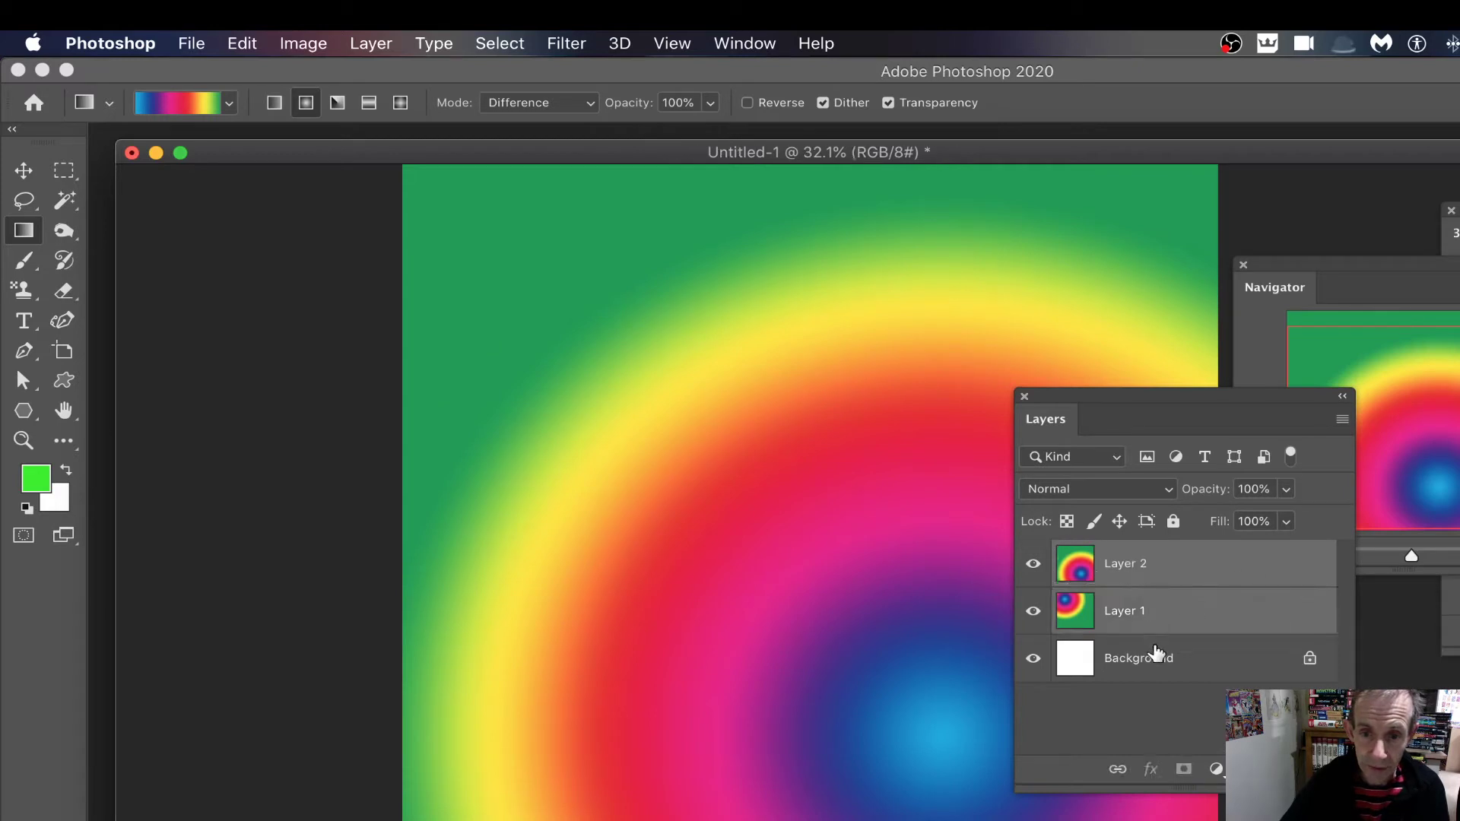
click(735, 45)
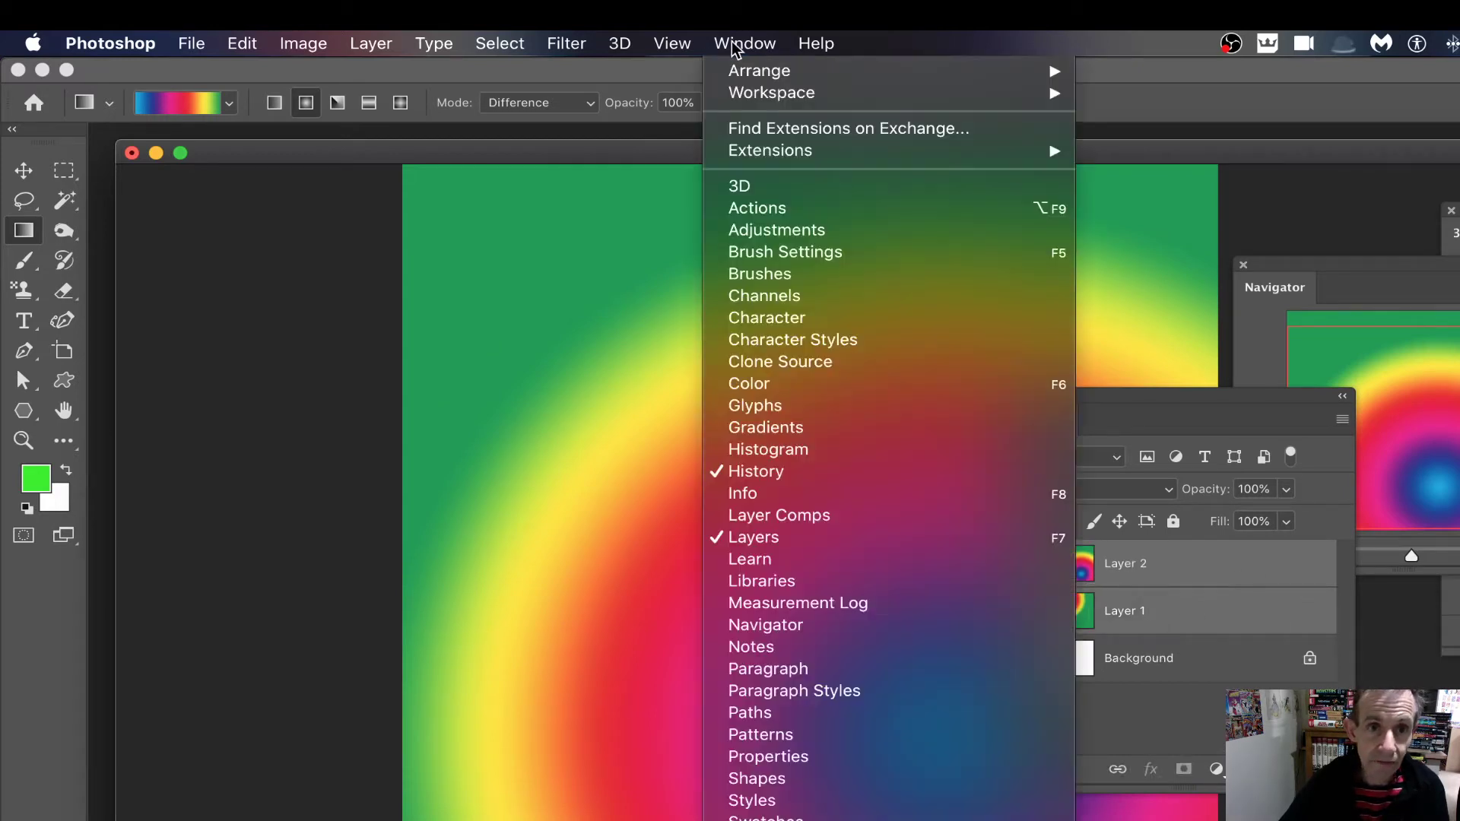
click(769, 546)
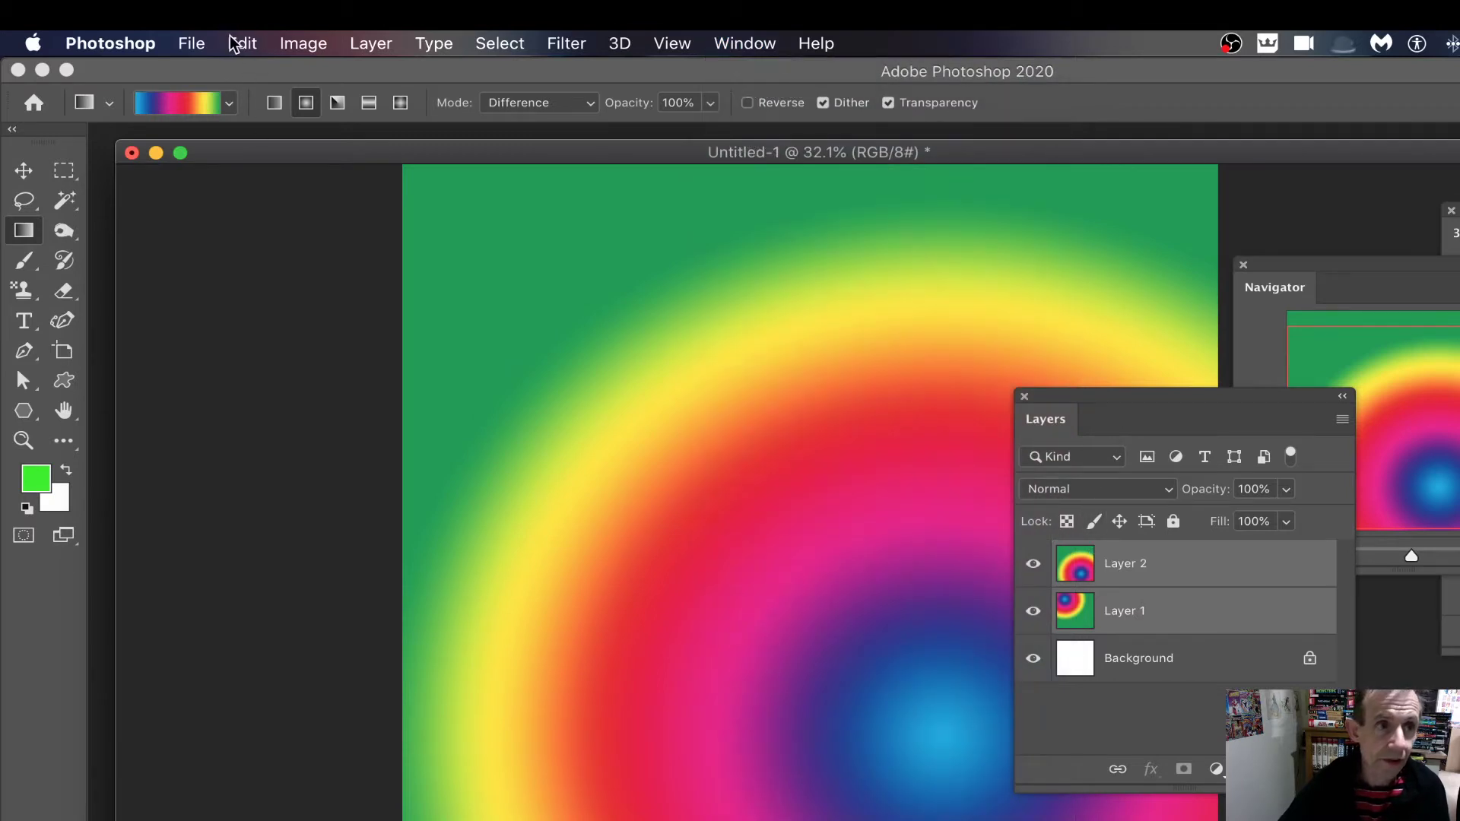
click(240, 43)
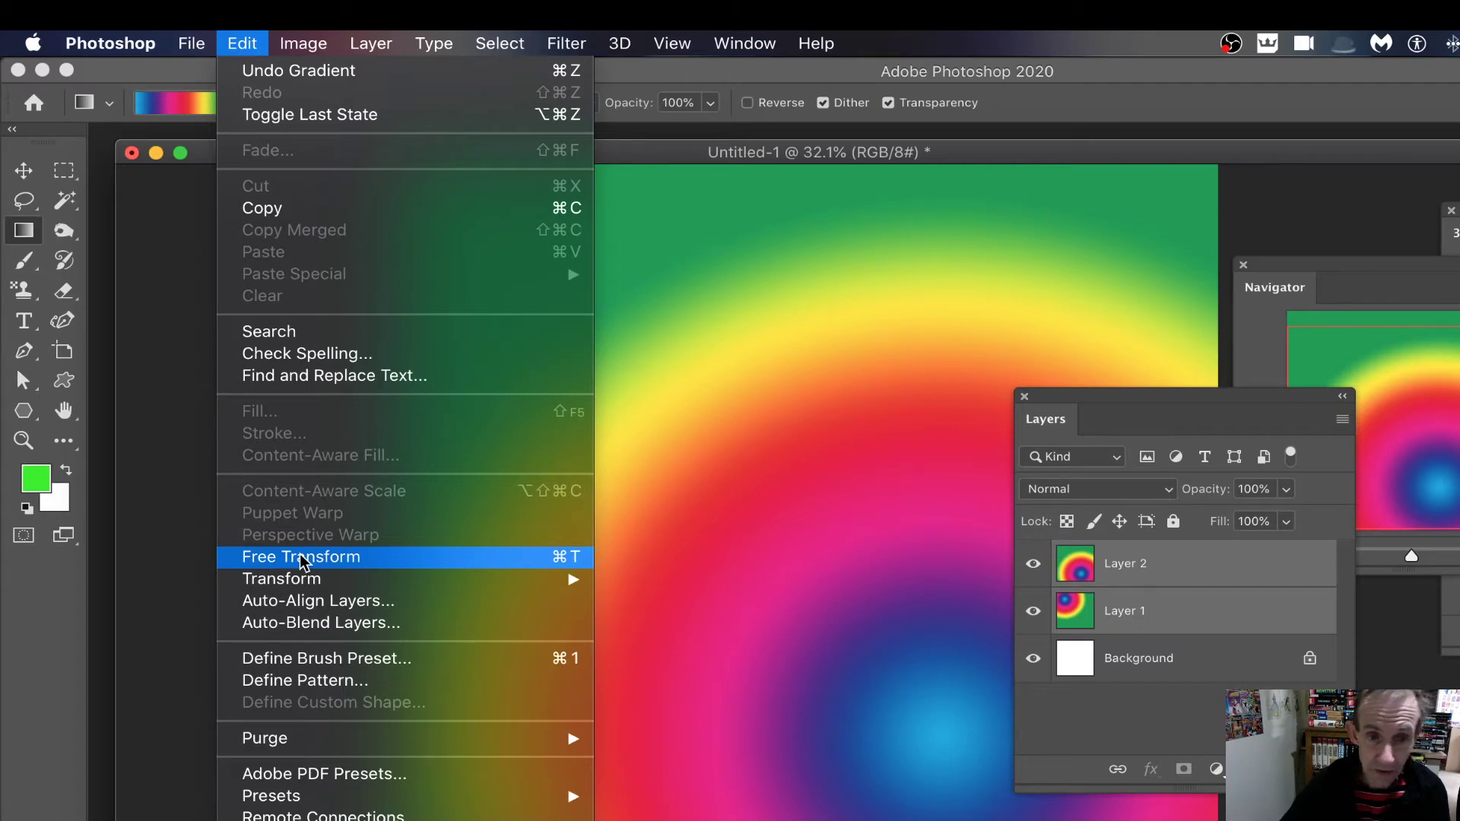
mouse_move(304, 577)
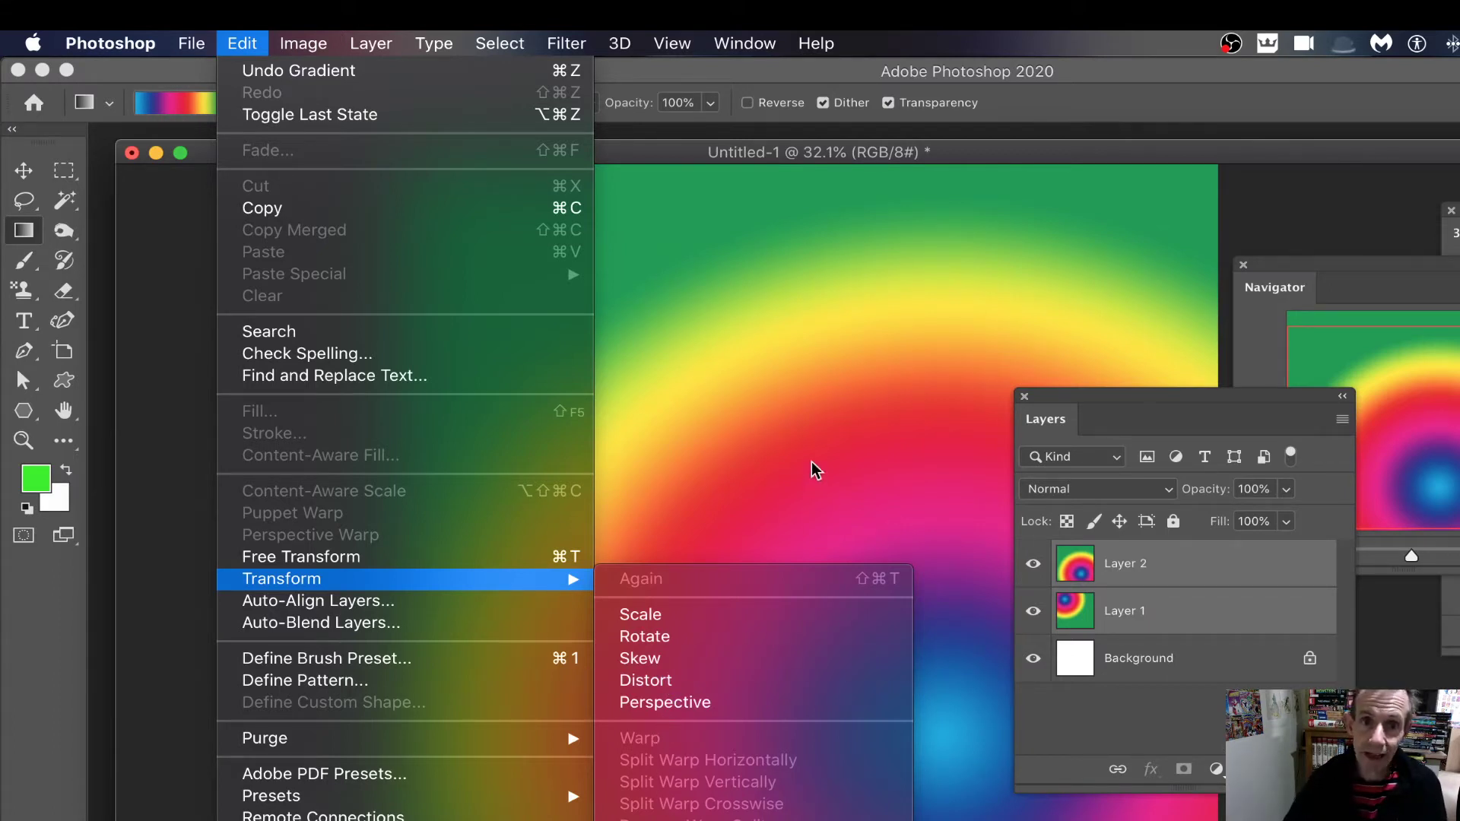
click(994, 251)
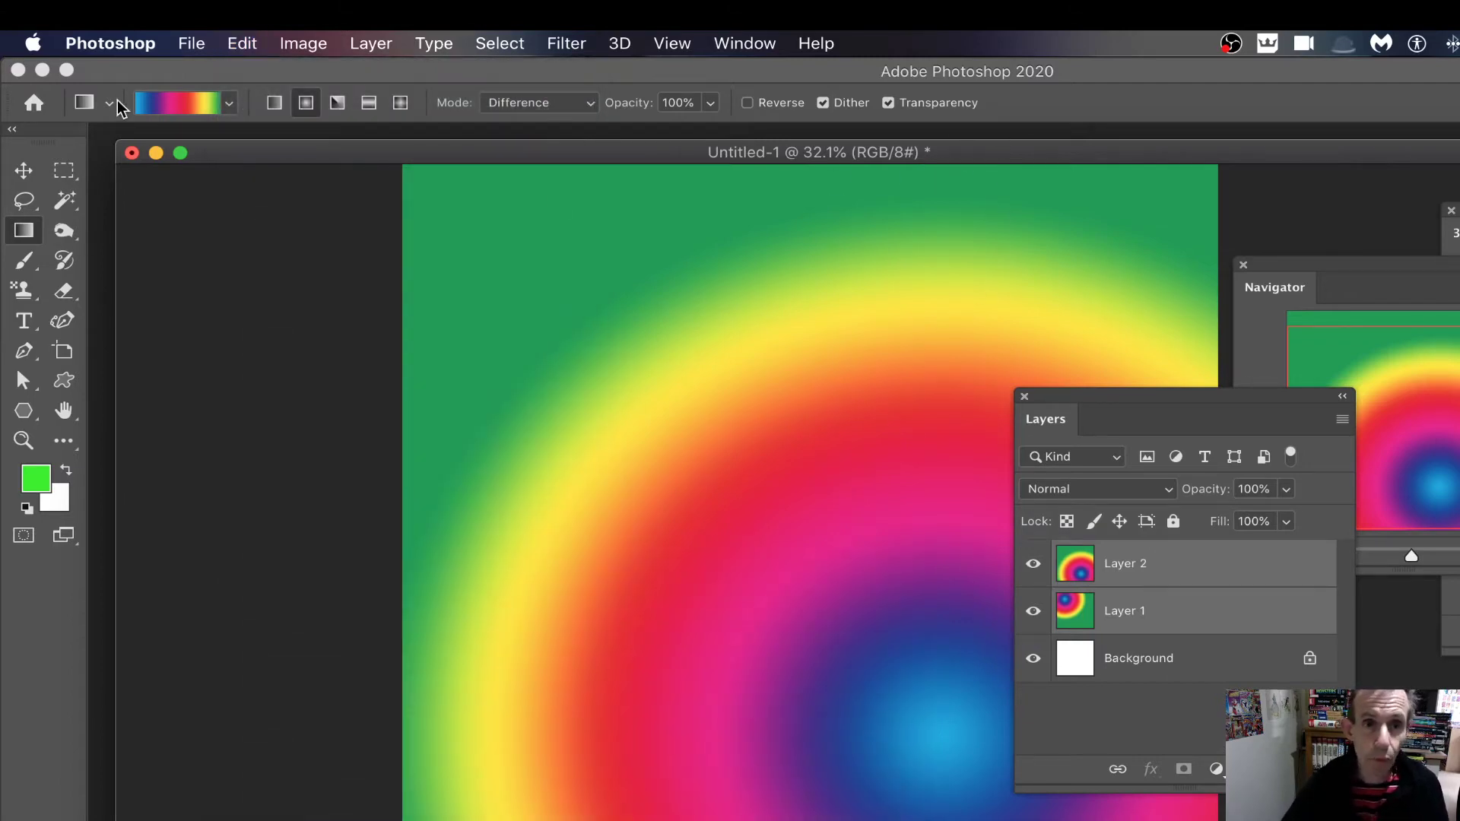
Step: Convert the selected Layer 1 and Layer 2 into one smart object via Layer > Smart Objects
click(369, 43)
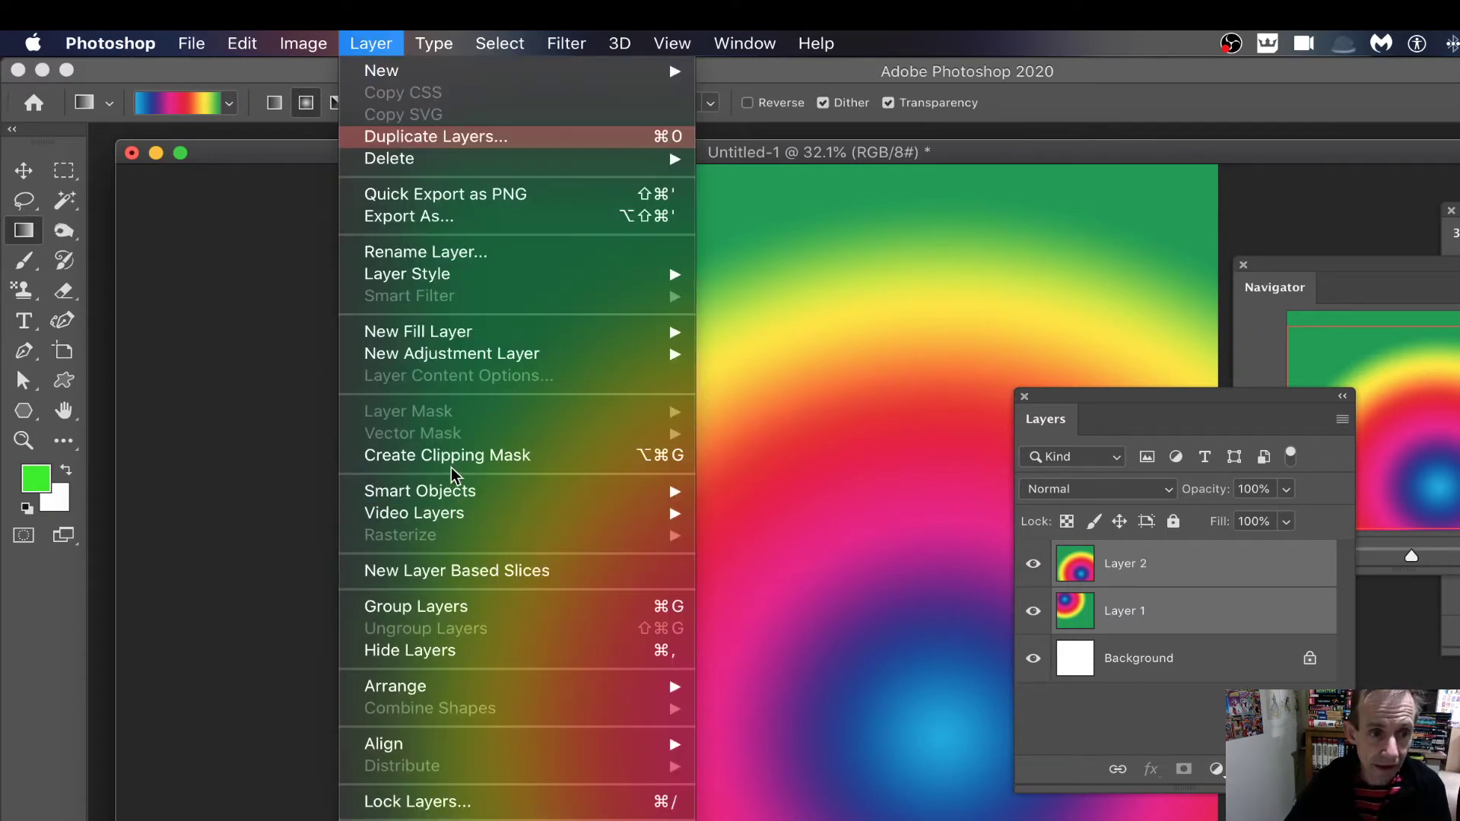
mouse_move(469, 502)
click(780, 489)
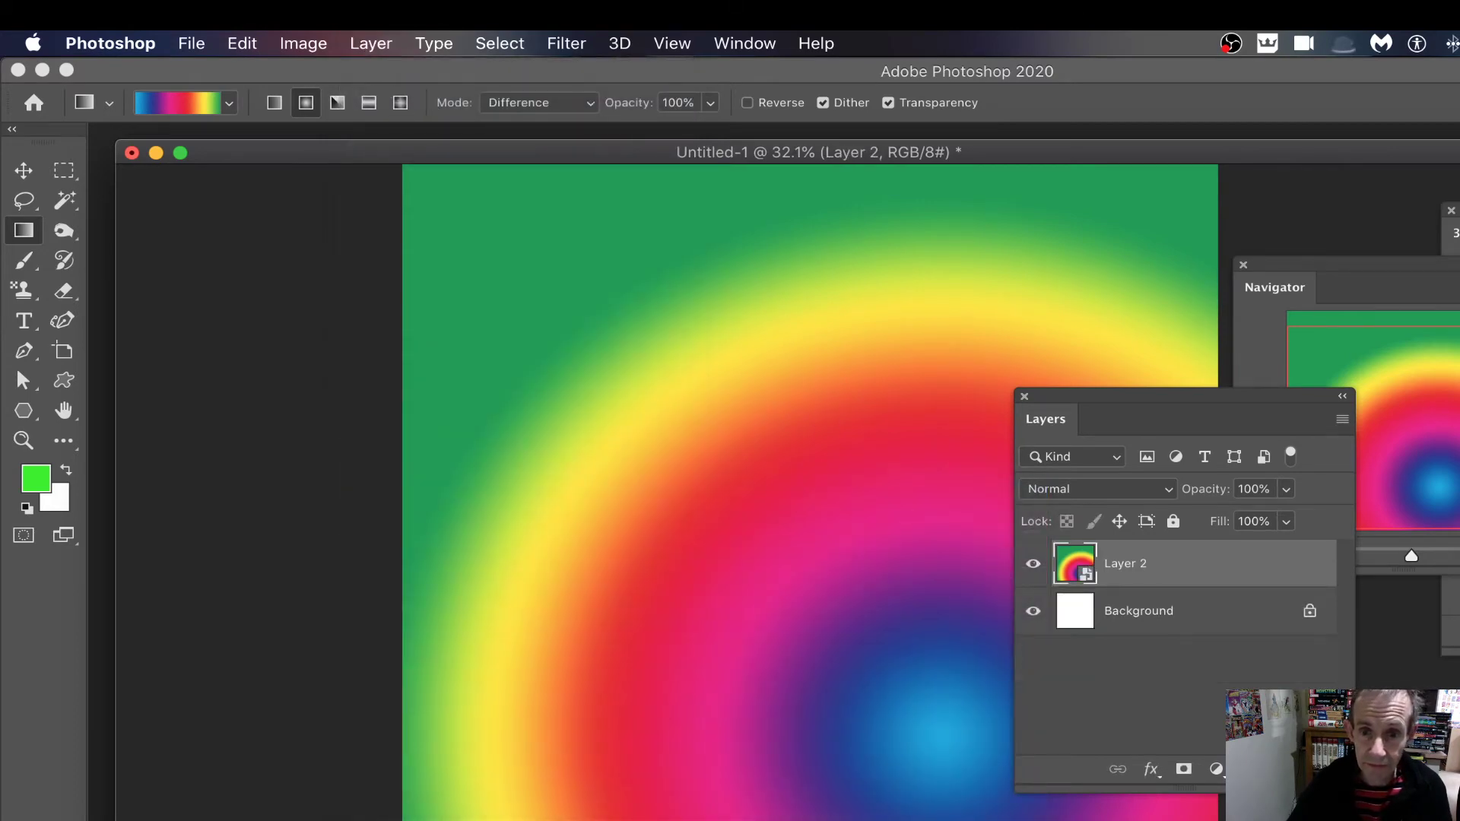
drag(1147, 435, 1034, 228)
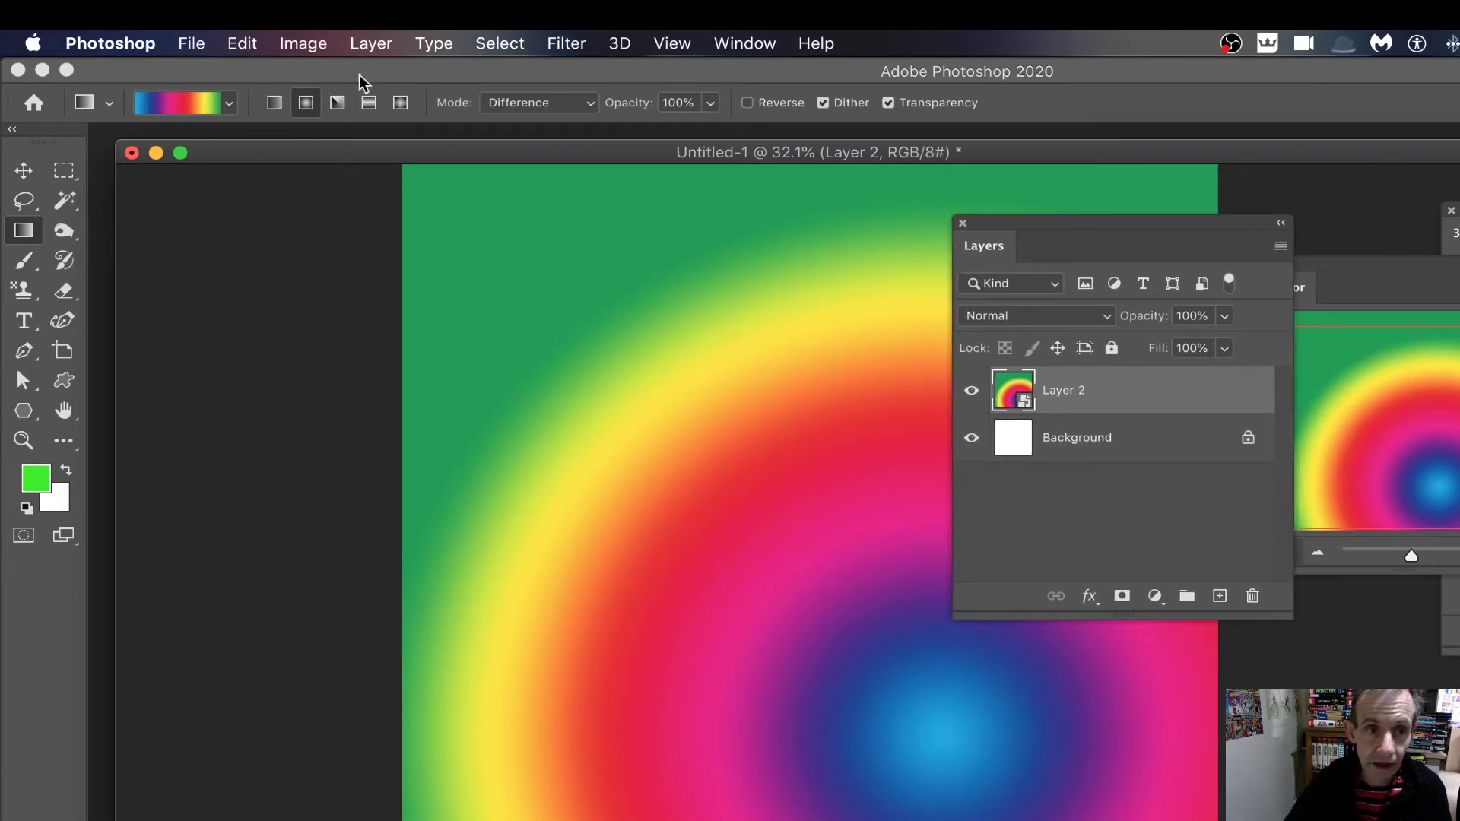
Step: Warp the smart object, curving its top edge downward and its right side inward
click(238, 45)
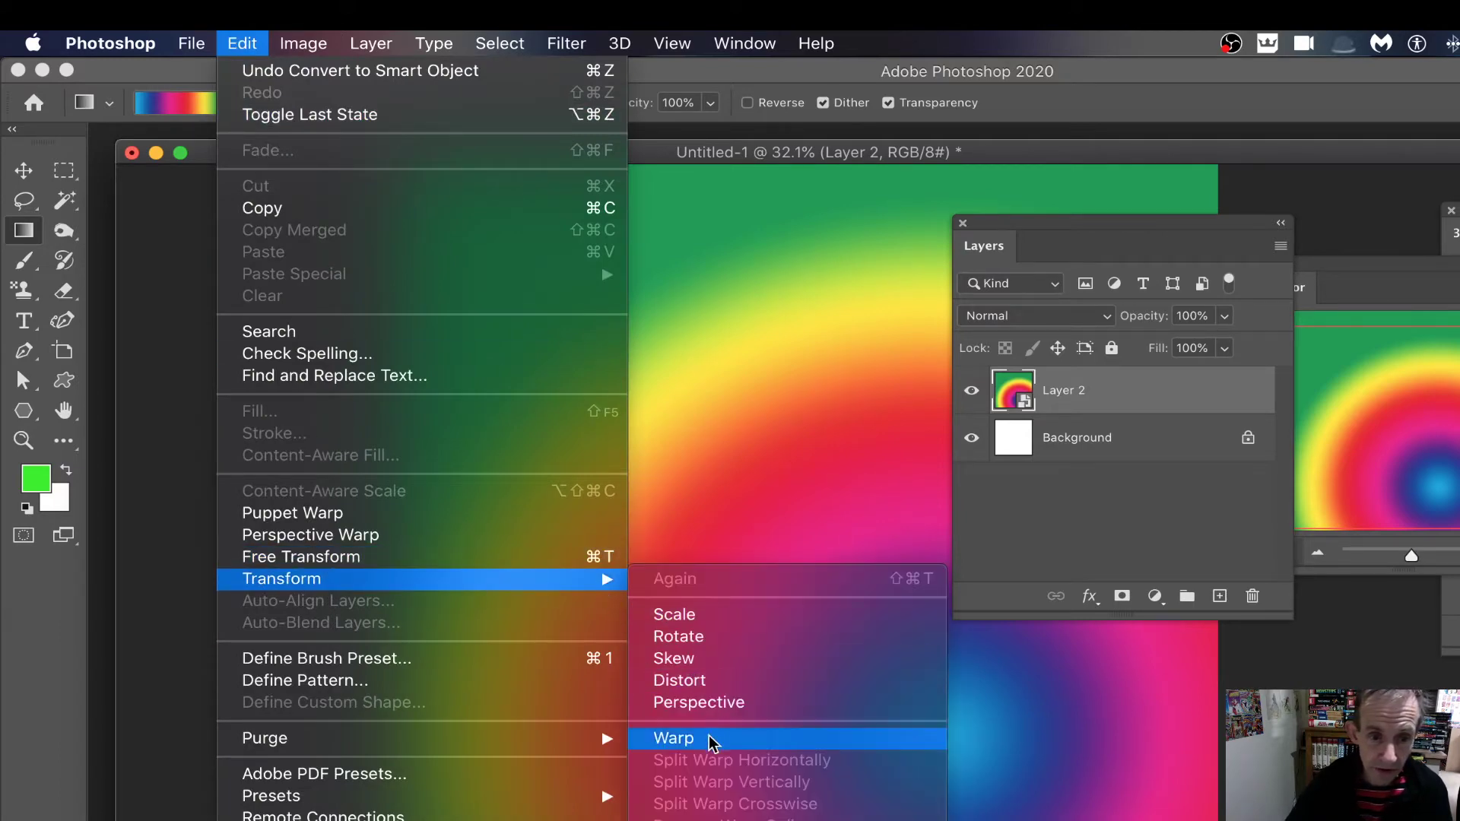
click(703, 744)
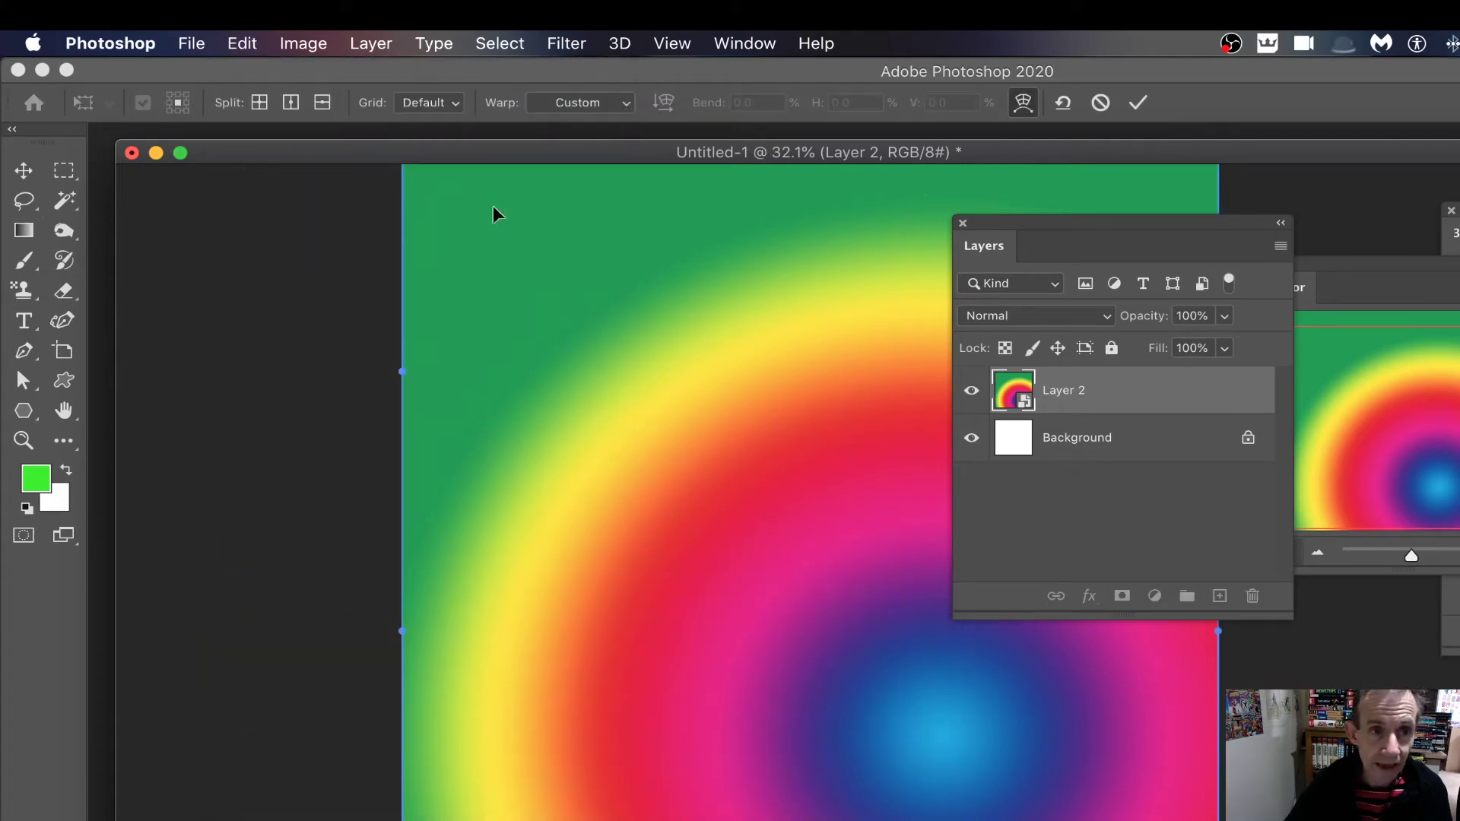
drag(1411, 559, 1408, 559)
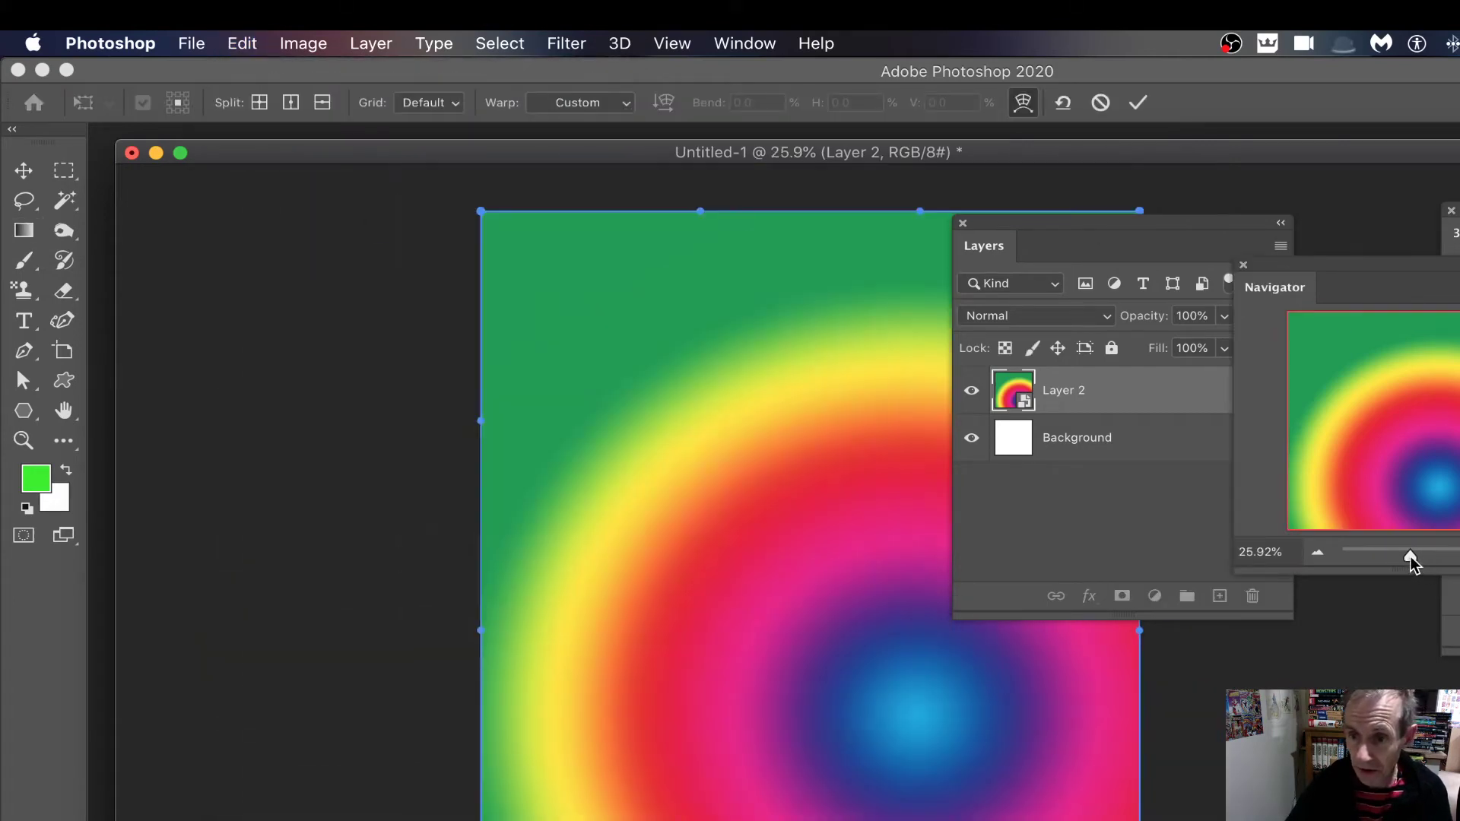
drag(701, 217, 677, 548)
drag(1052, 225, 1249, 216)
drag(1064, 441, 841, 456)
Step: Split the warp grid crosswise at the centre, then reshape the centre point, right, bottom and left edges
click(240, 45)
mouse_move(396, 584)
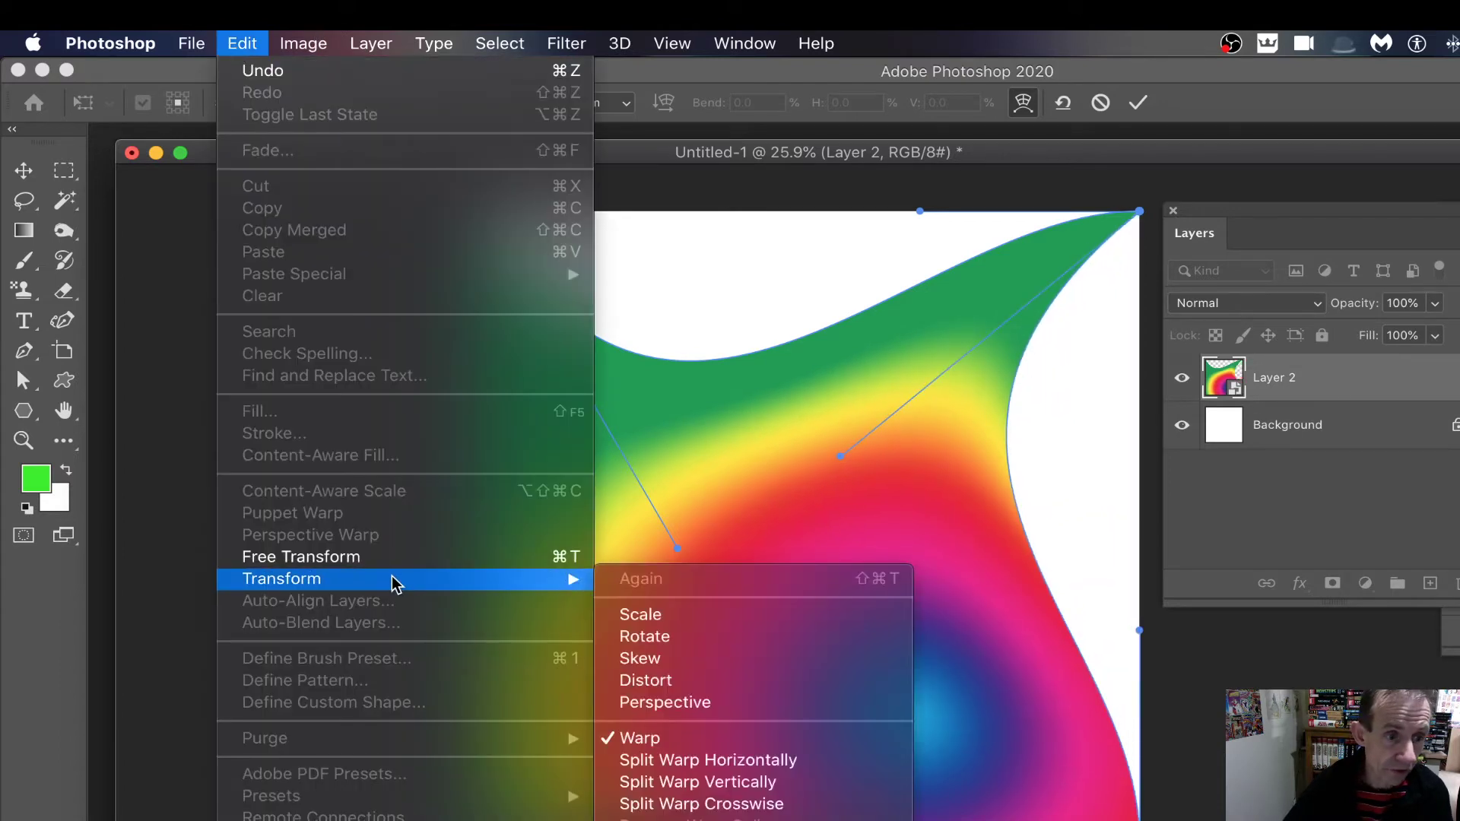
click(726, 804)
click(703, 556)
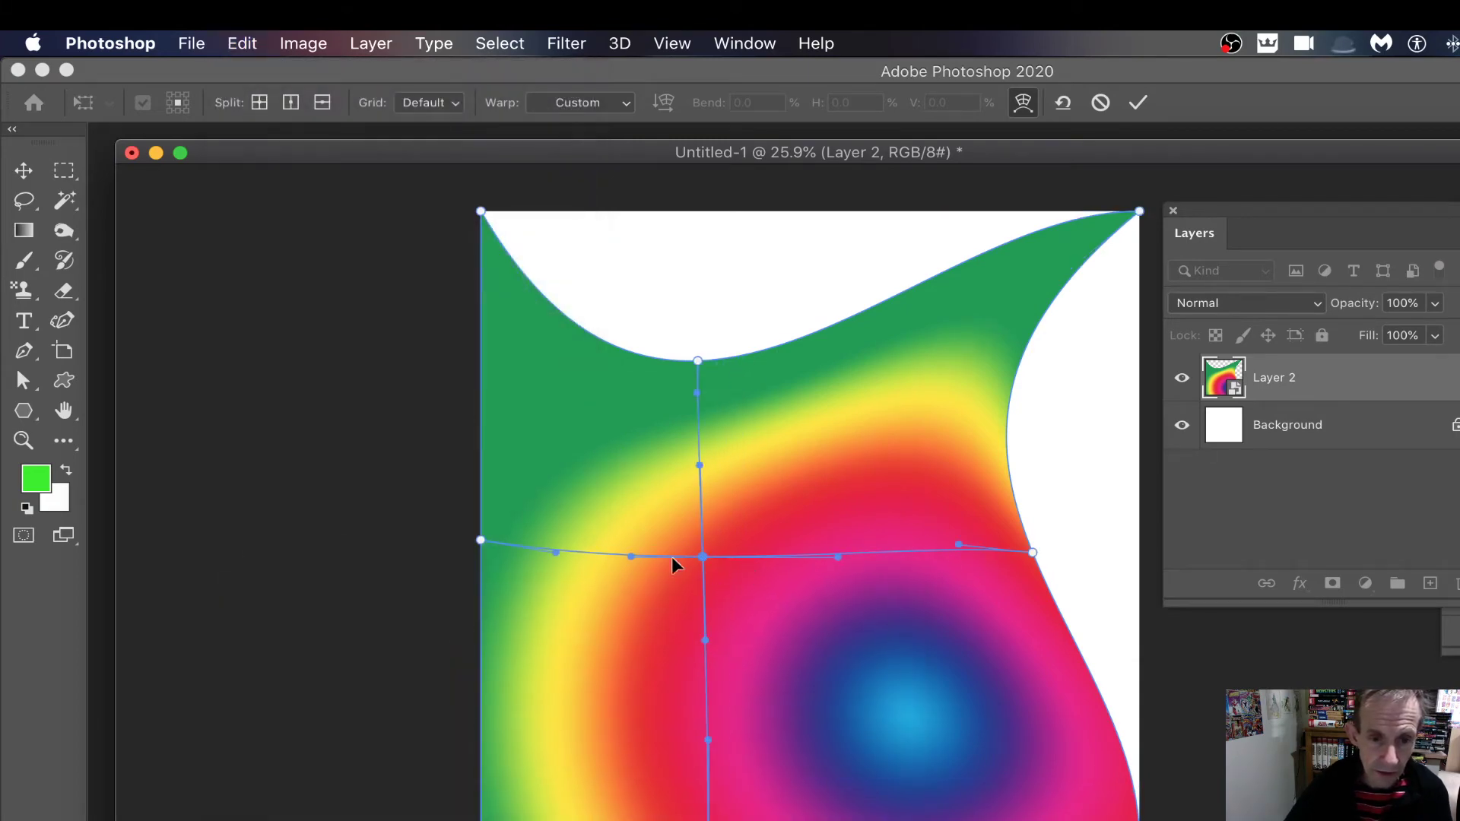
drag(704, 557, 837, 488)
mouse_move(824, 410)
mouse_down()
mouse_move(815, 389)
mouse_move(810, 424)
mouse_up()
drag(1031, 553, 939, 586)
drag(710, 817, 696, 634)
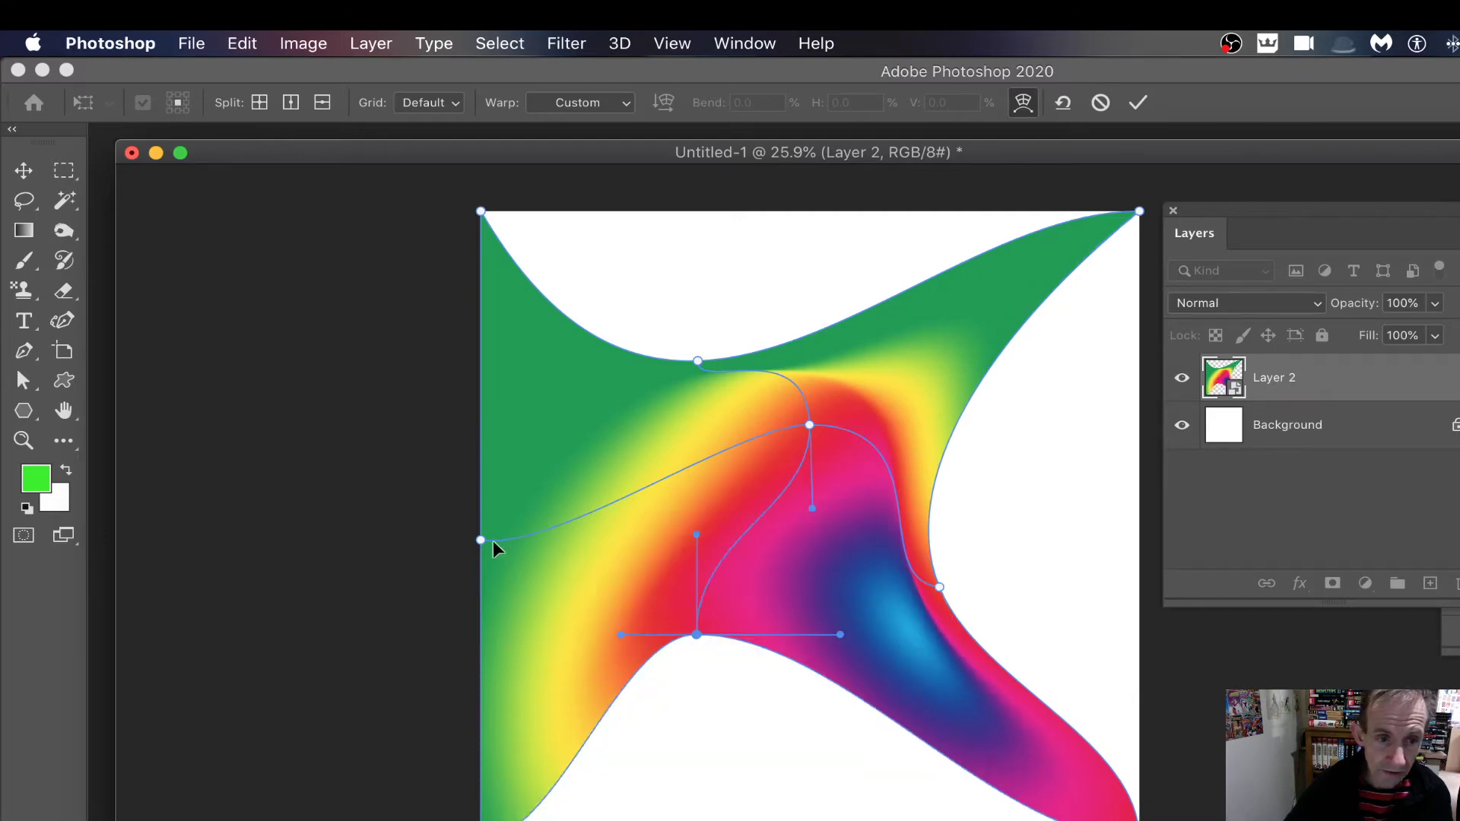
drag(481, 539, 540, 523)
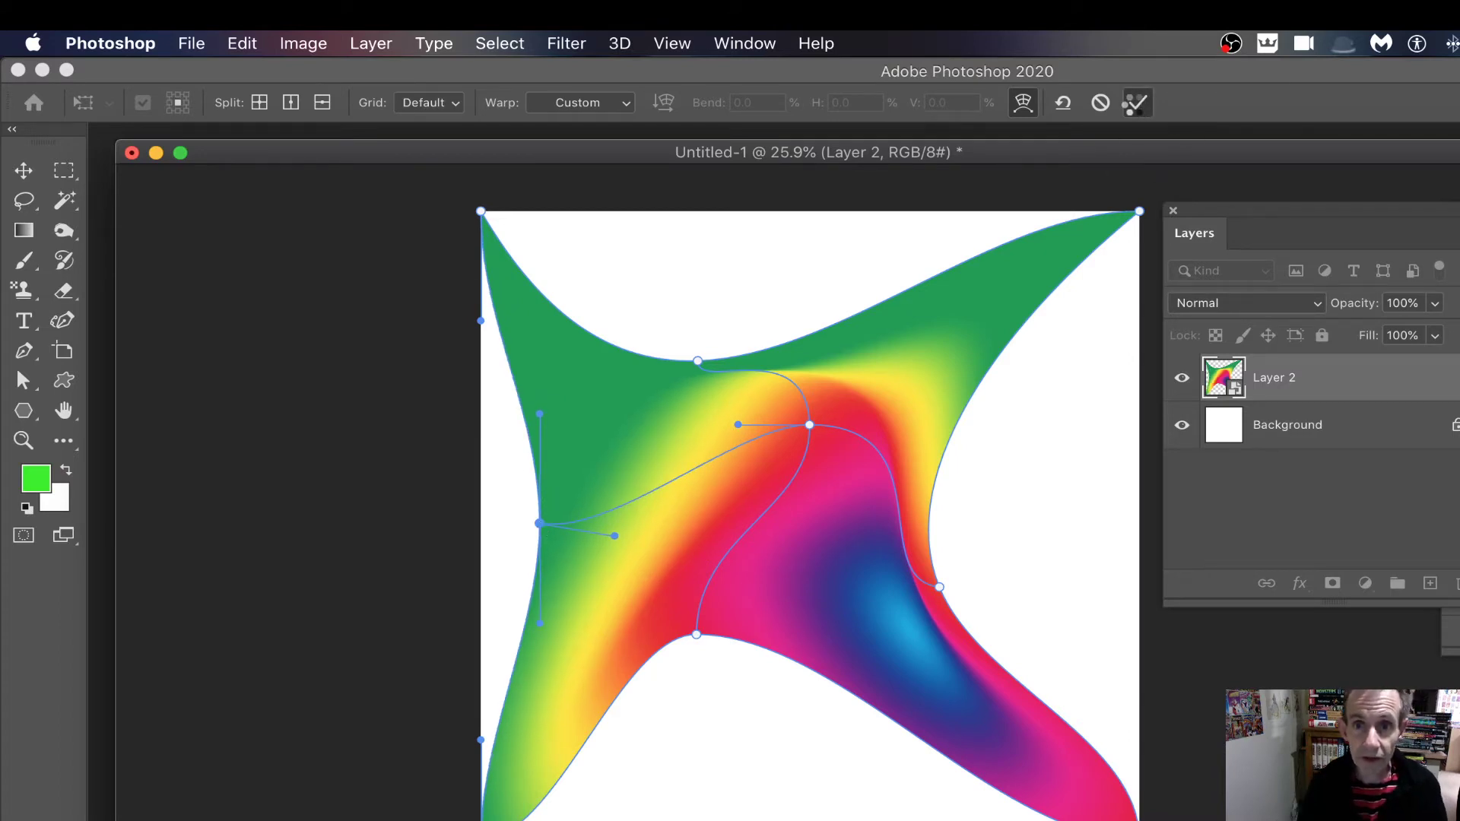
Step: Commit the four-pointed star warp on the Layer 2 smart object
click(1135, 103)
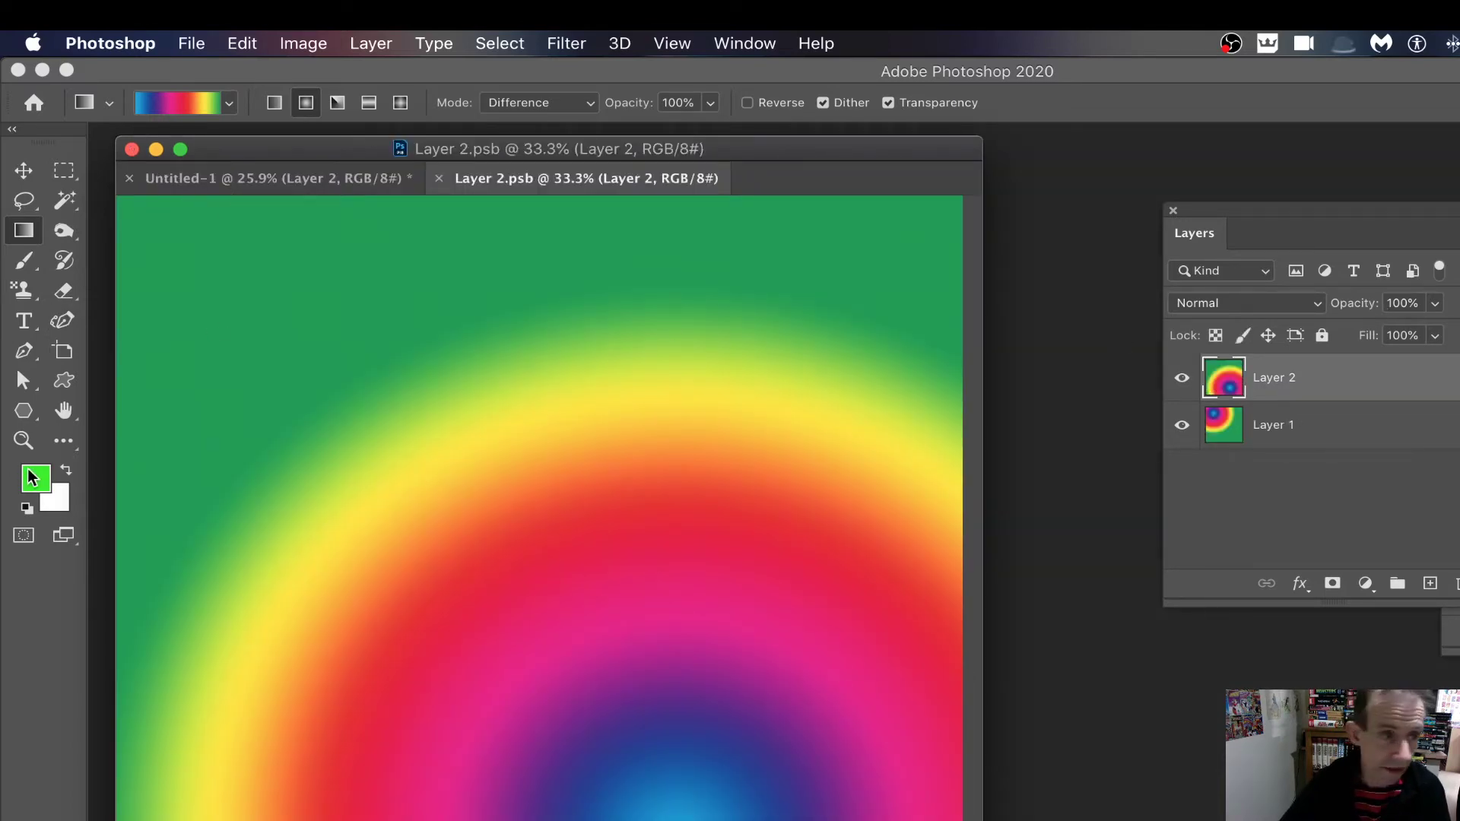
Step: Warp the top rainbow layer, bending its top edge down, lower part up and right edge inward
click(242, 43)
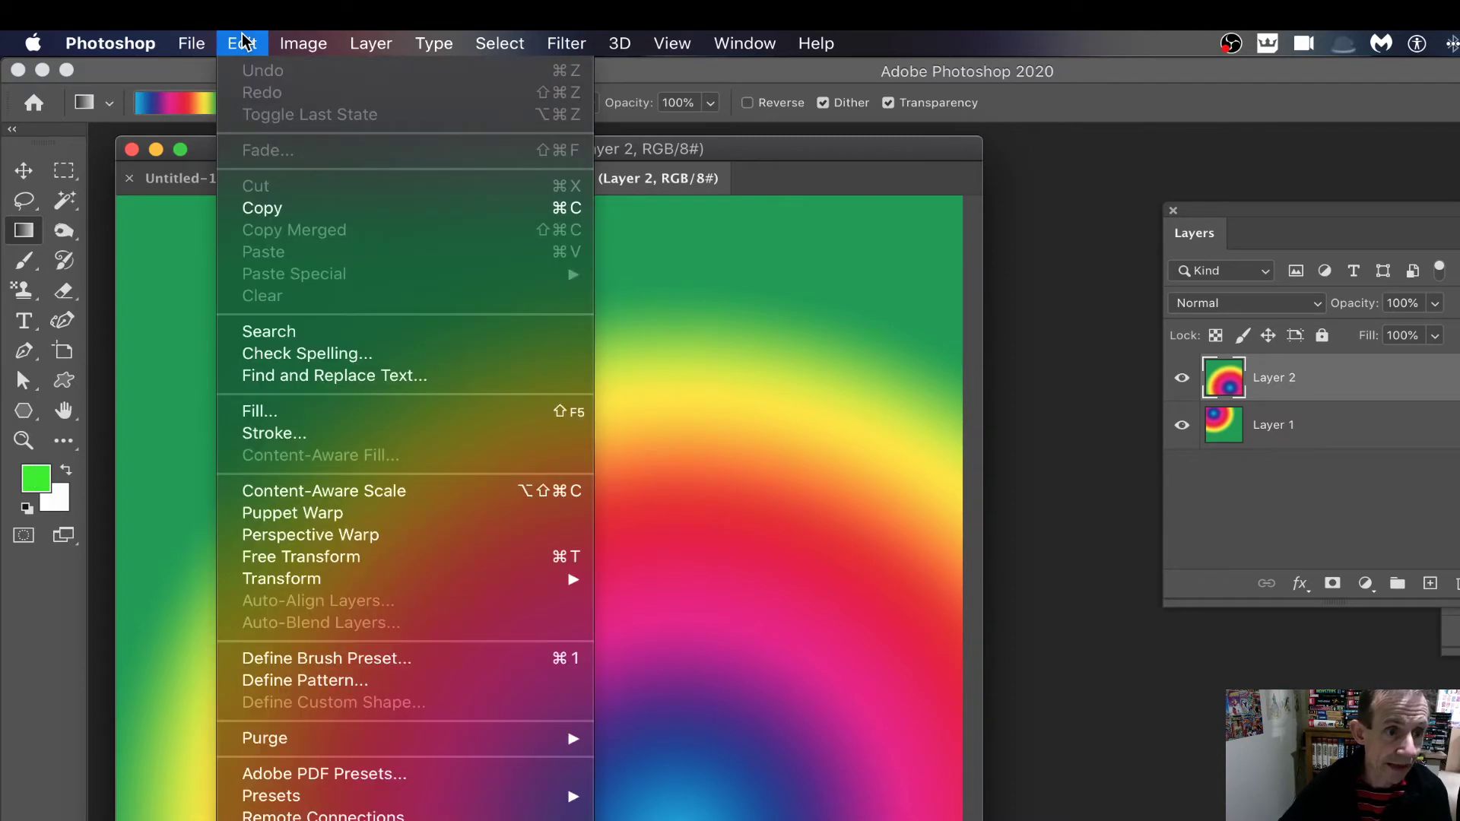
mouse_move(391, 581)
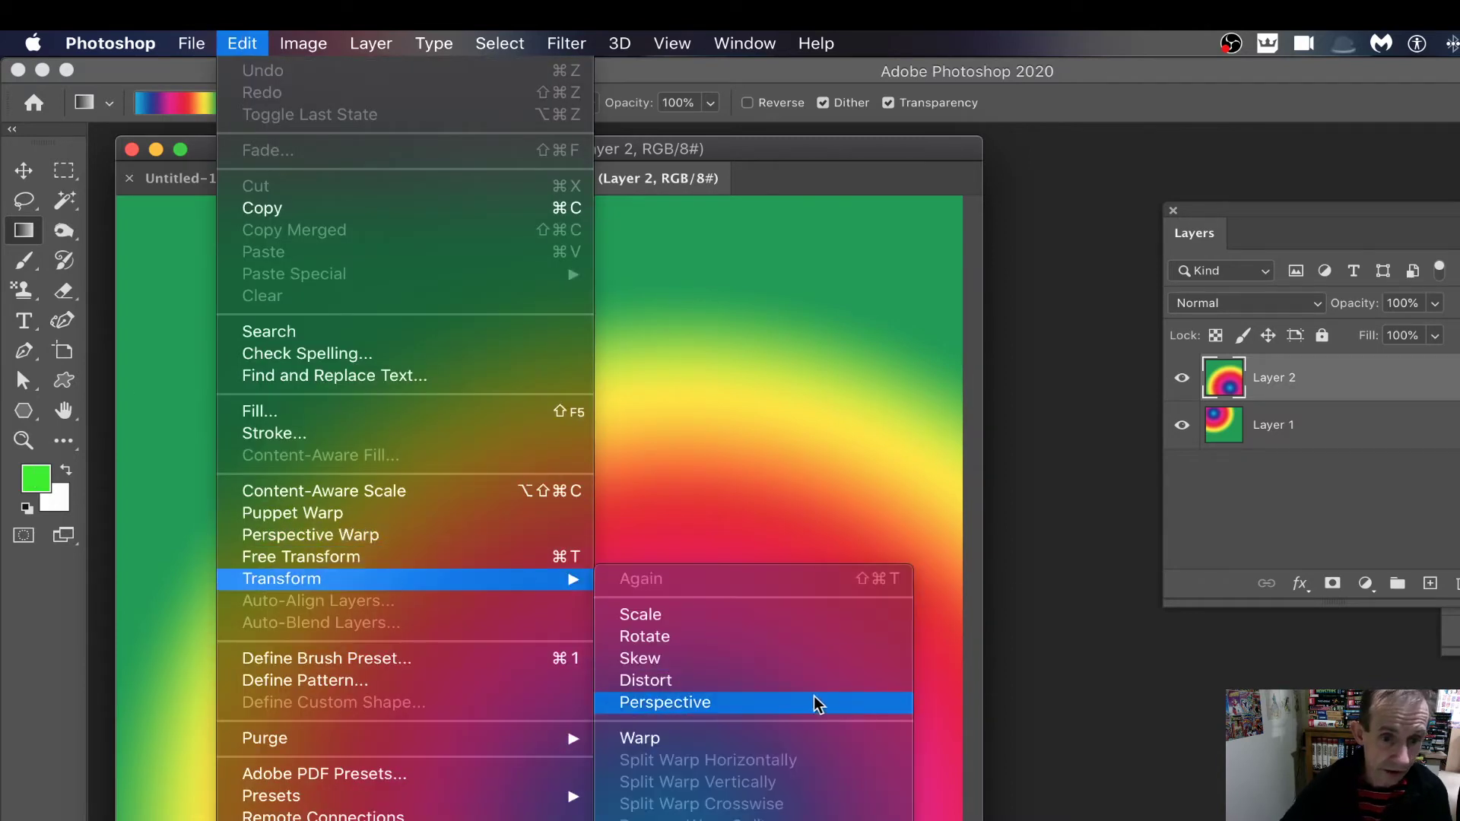
click(690, 739)
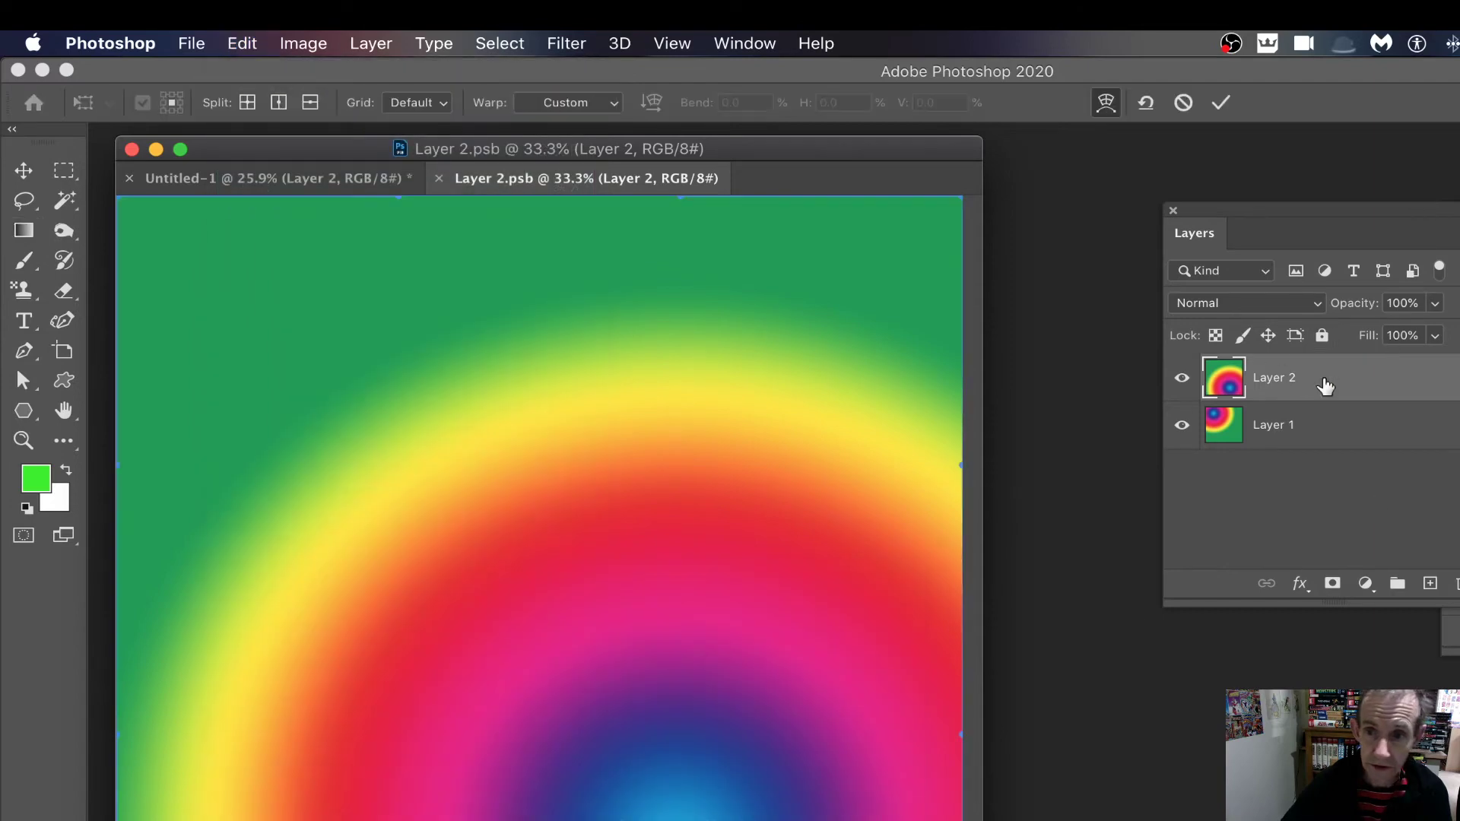
drag(1236, 211, 1110, 210)
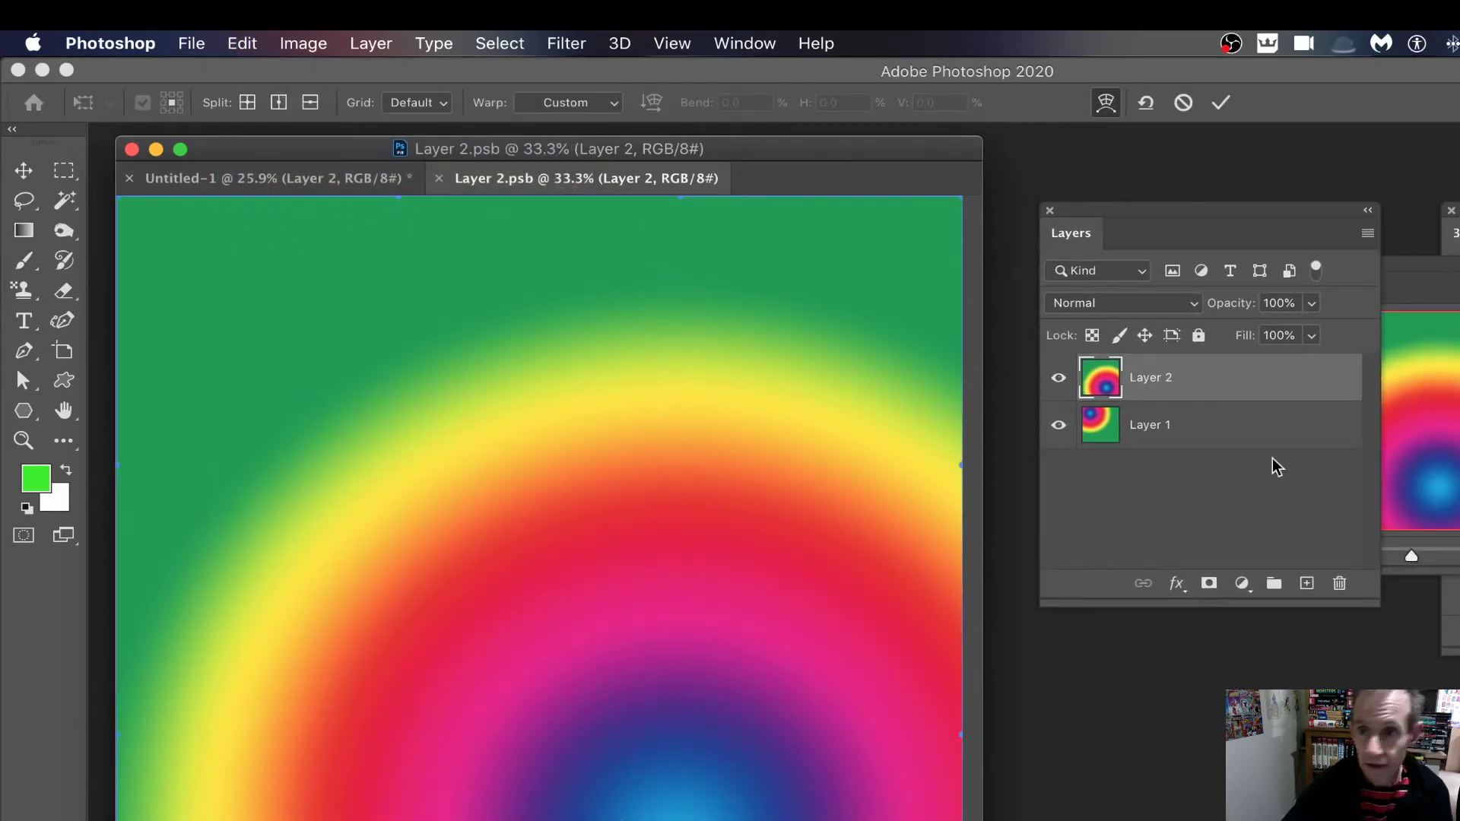
drag(1414, 555, 1409, 561)
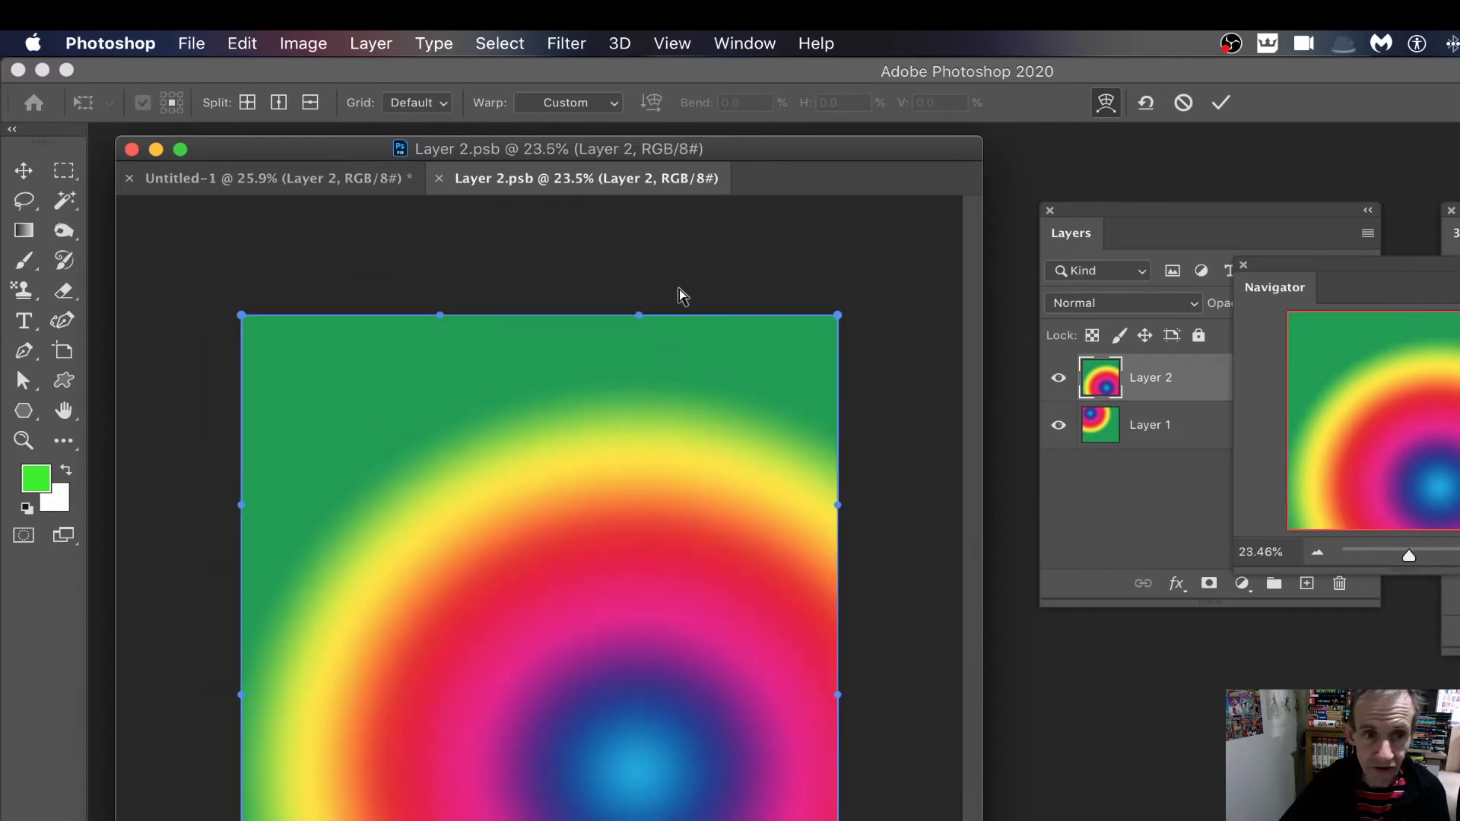
drag(640, 323, 565, 744)
drag(440, 817, 395, 445)
drag(837, 695, 732, 676)
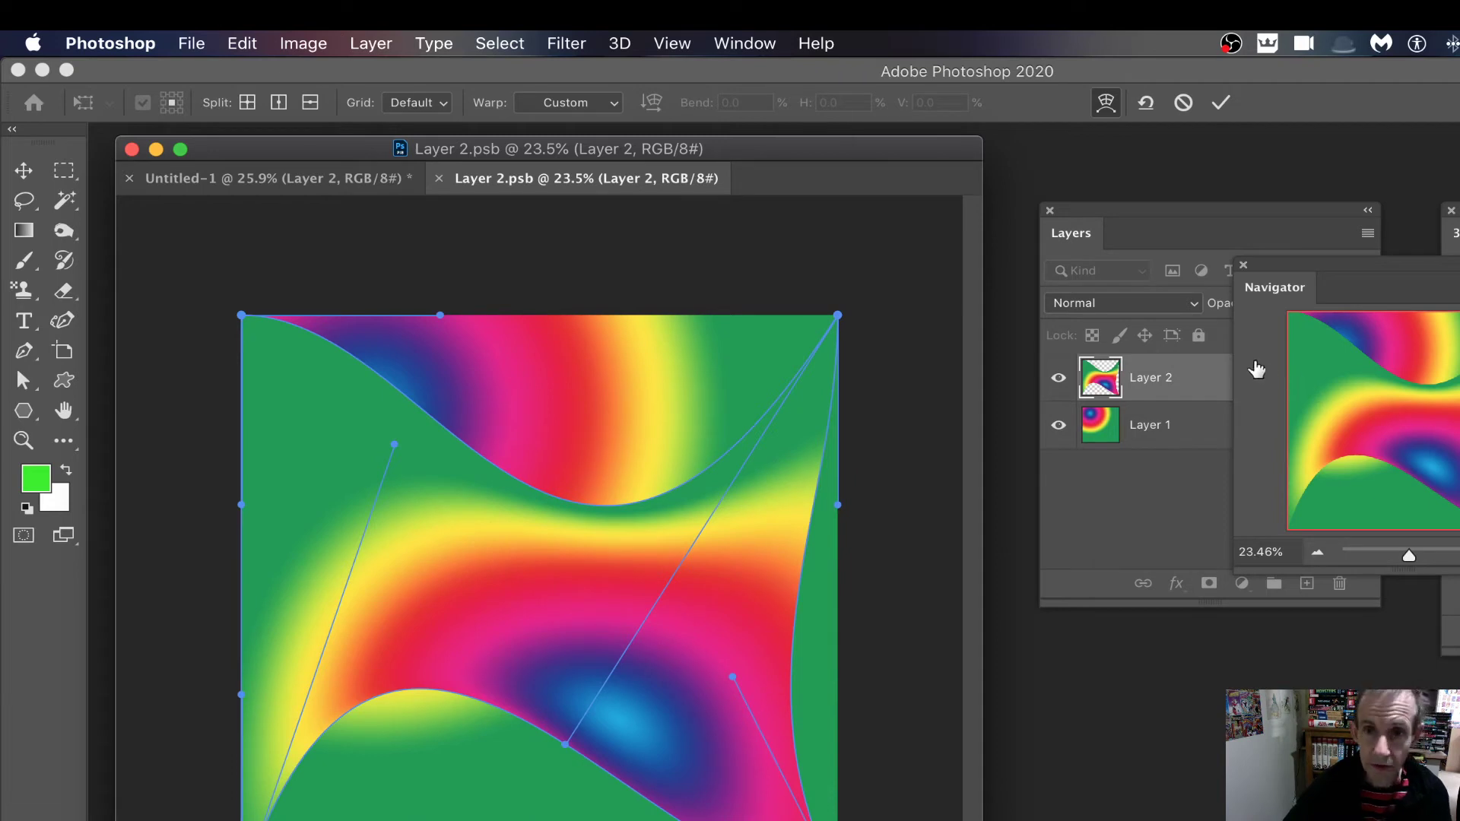
Step: Commit the top layer's warp and set its blend mode to Multiply
click(1221, 102)
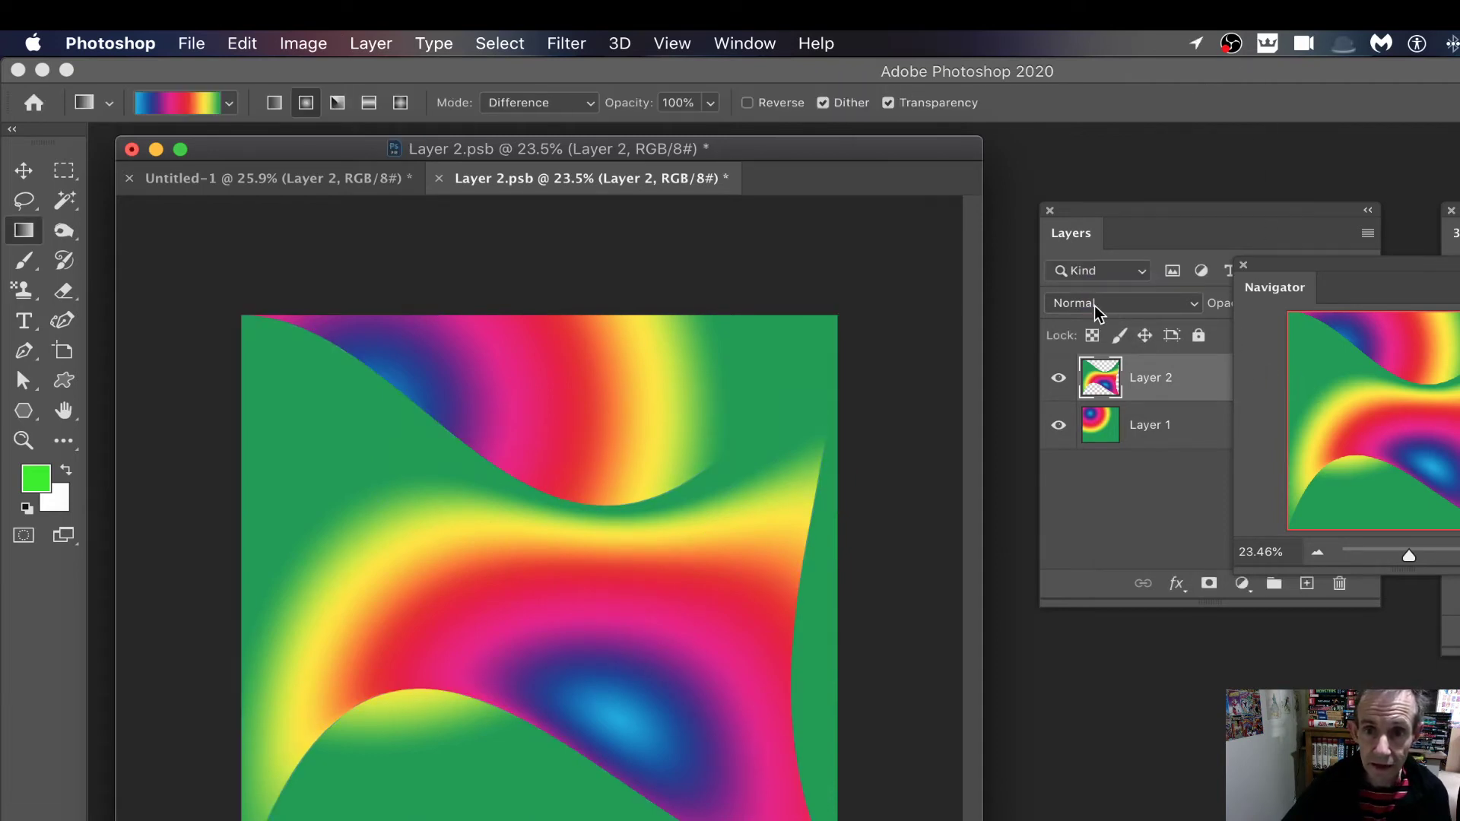
click(1095, 304)
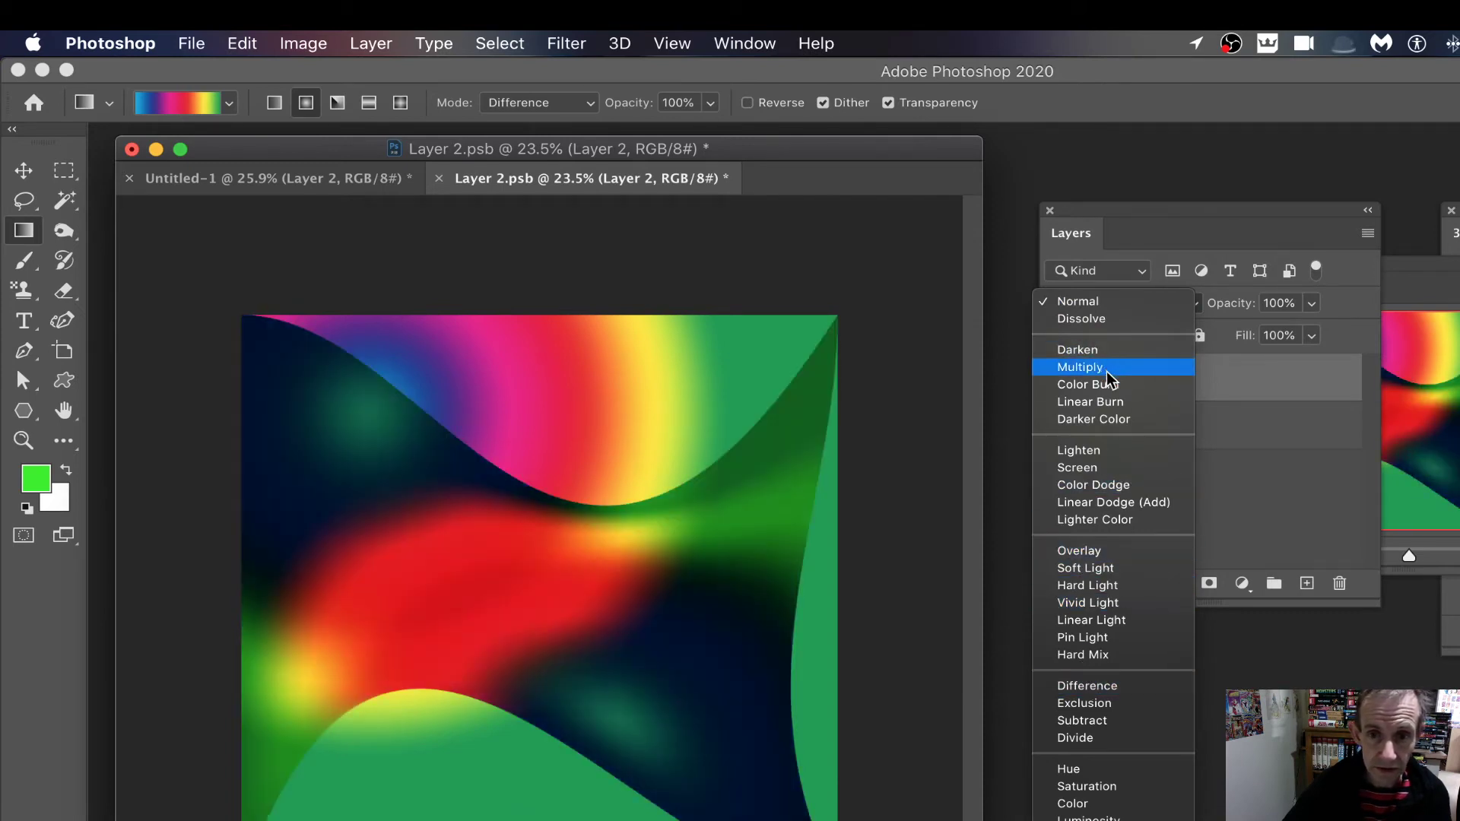
click(1106, 371)
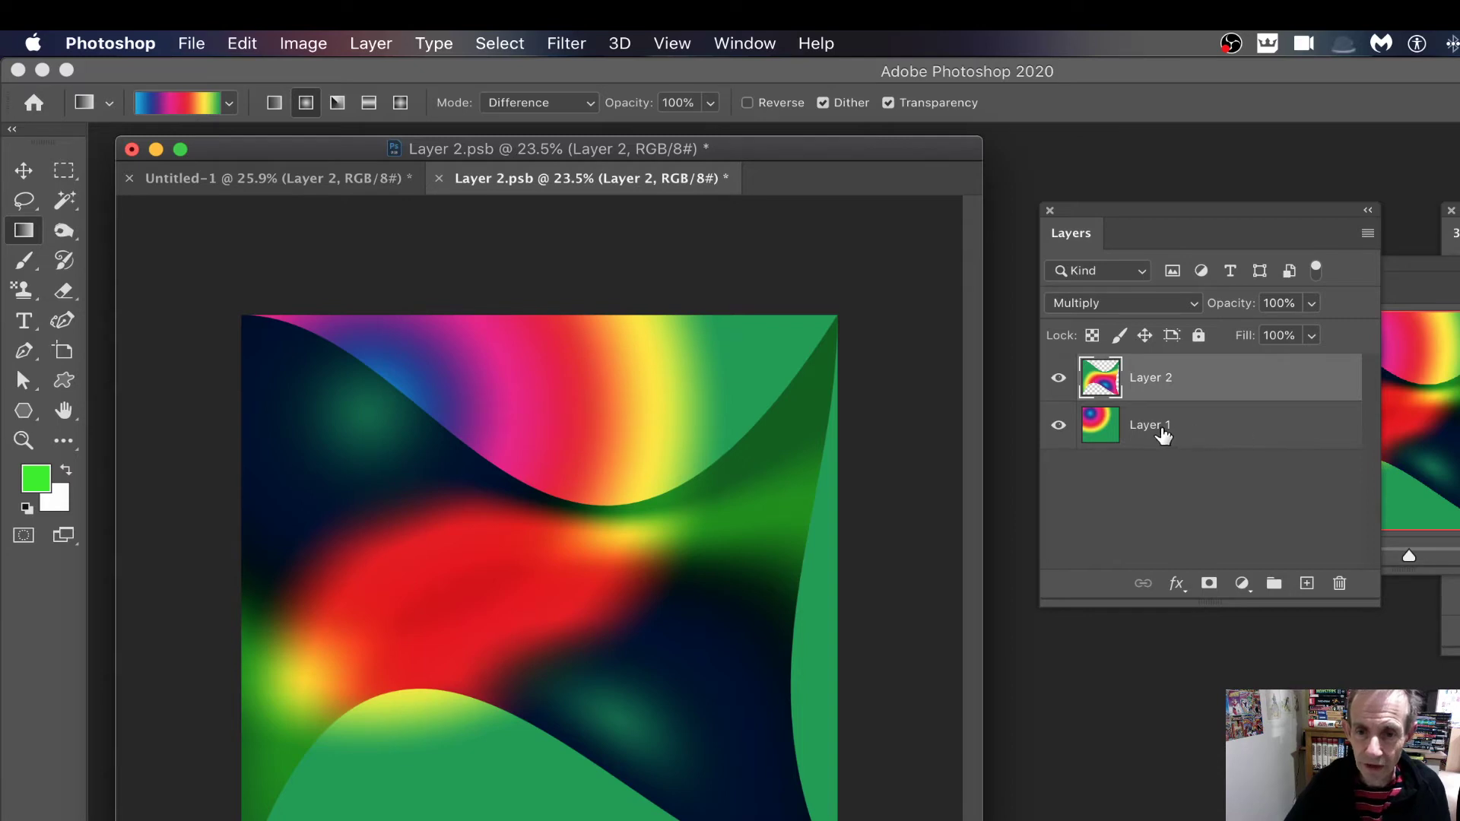
Step: Select Layer 1, warp its top, bottom, left and right edges inward, and commit
click(1102, 425)
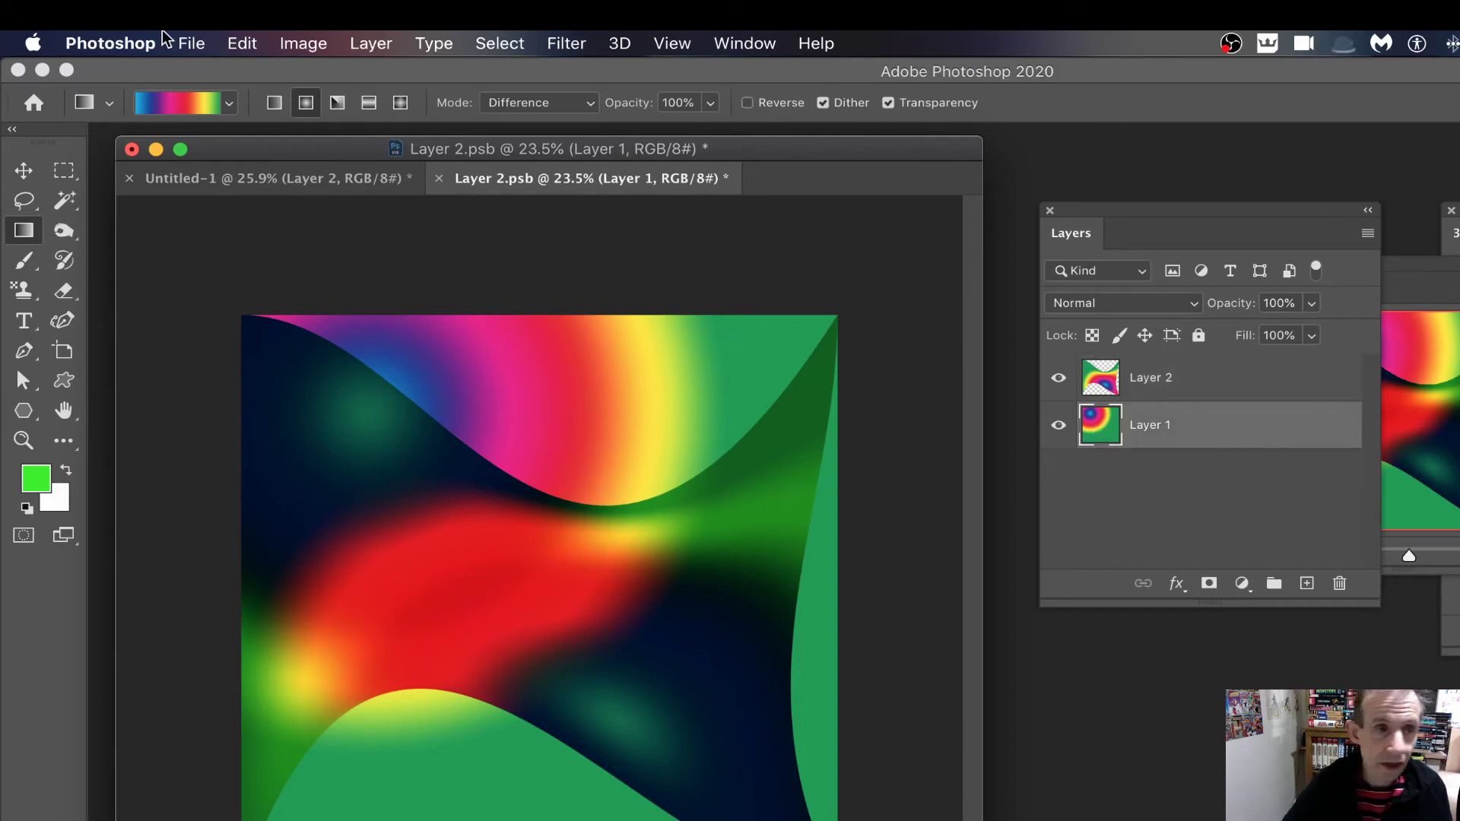
click(243, 44)
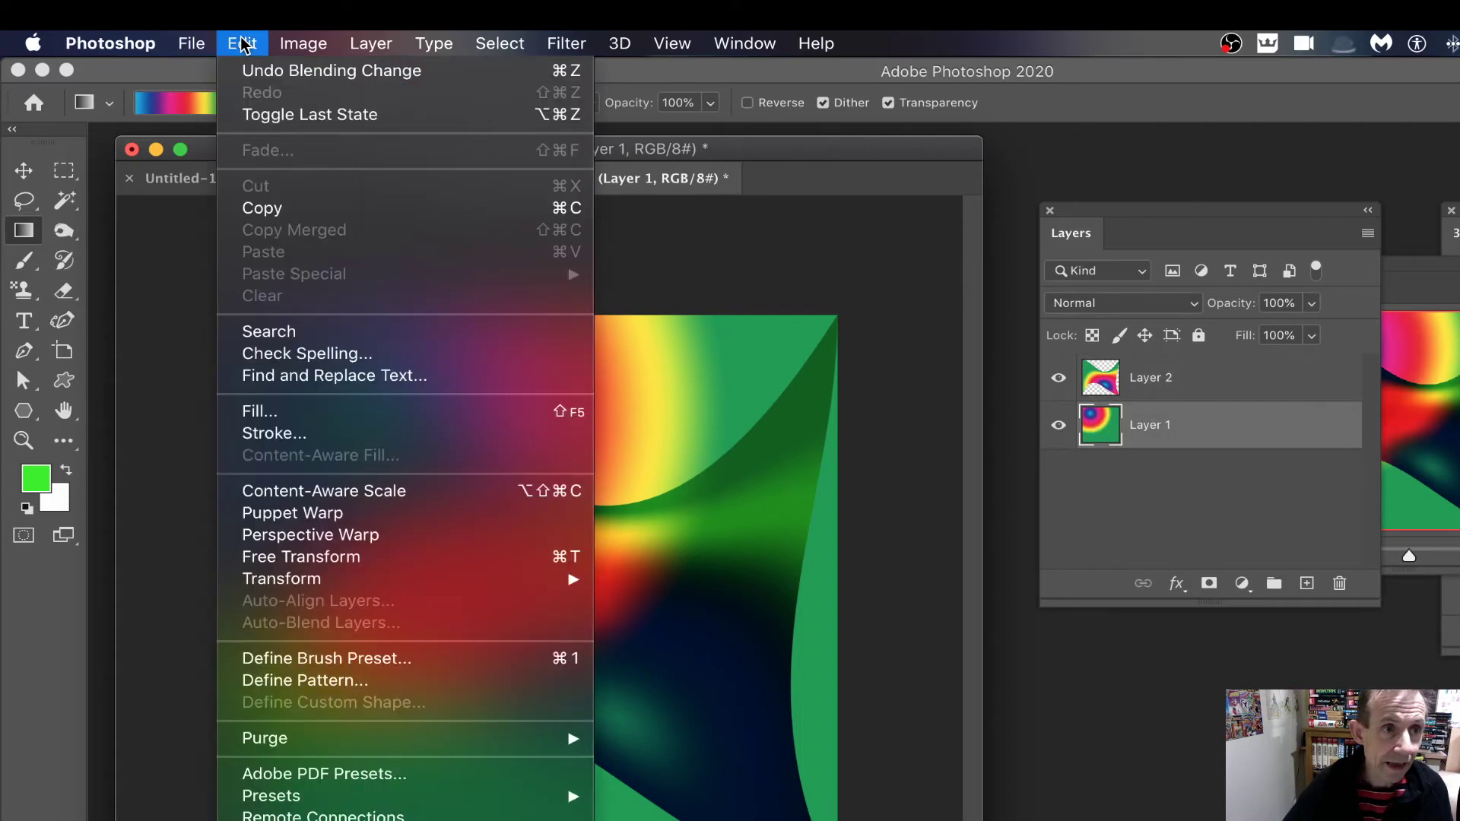
mouse_move(361, 580)
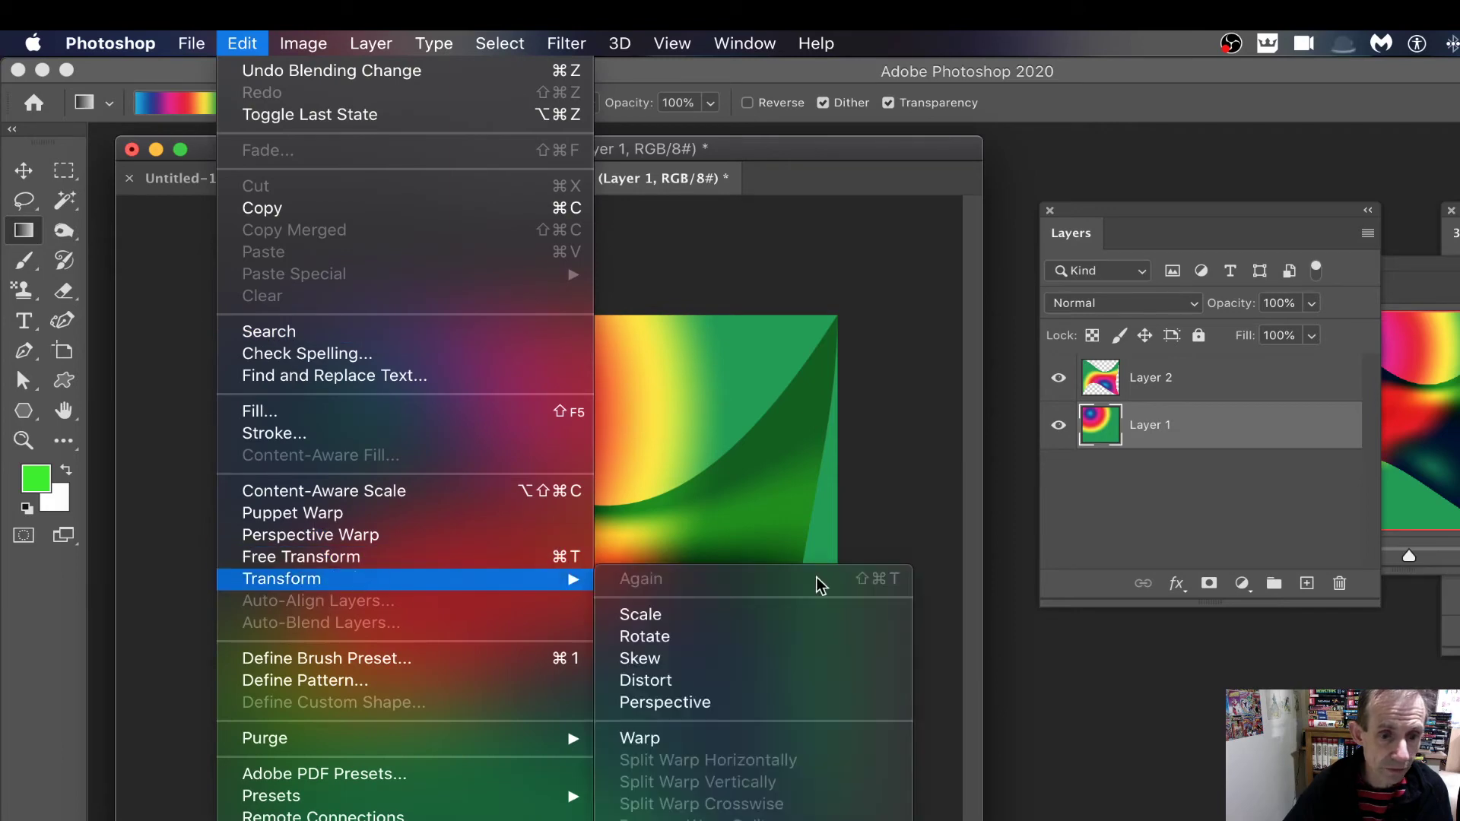
click(667, 739)
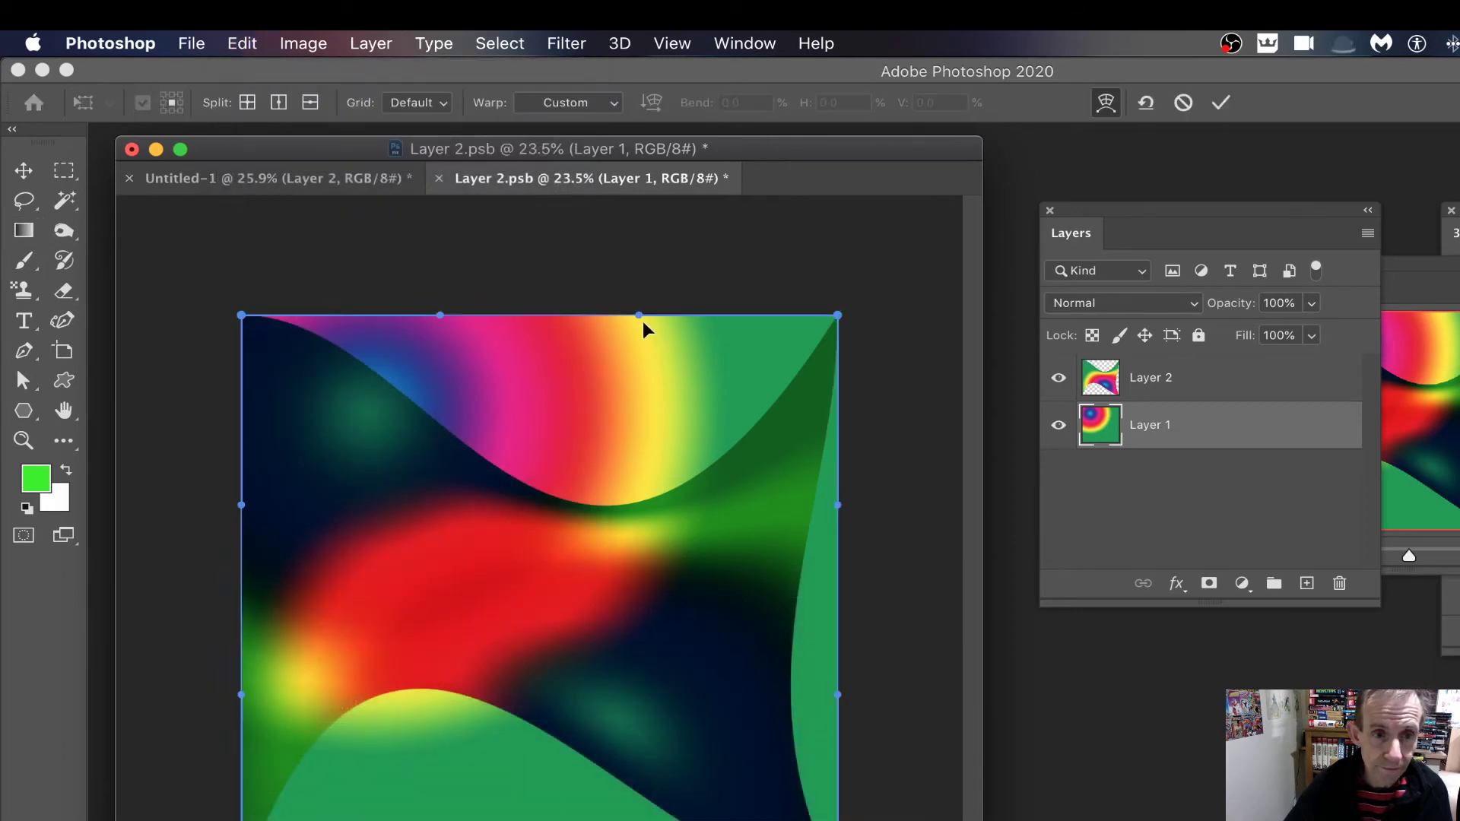
drag(638, 315, 605, 472)
drag(609, 818, 537, 289)
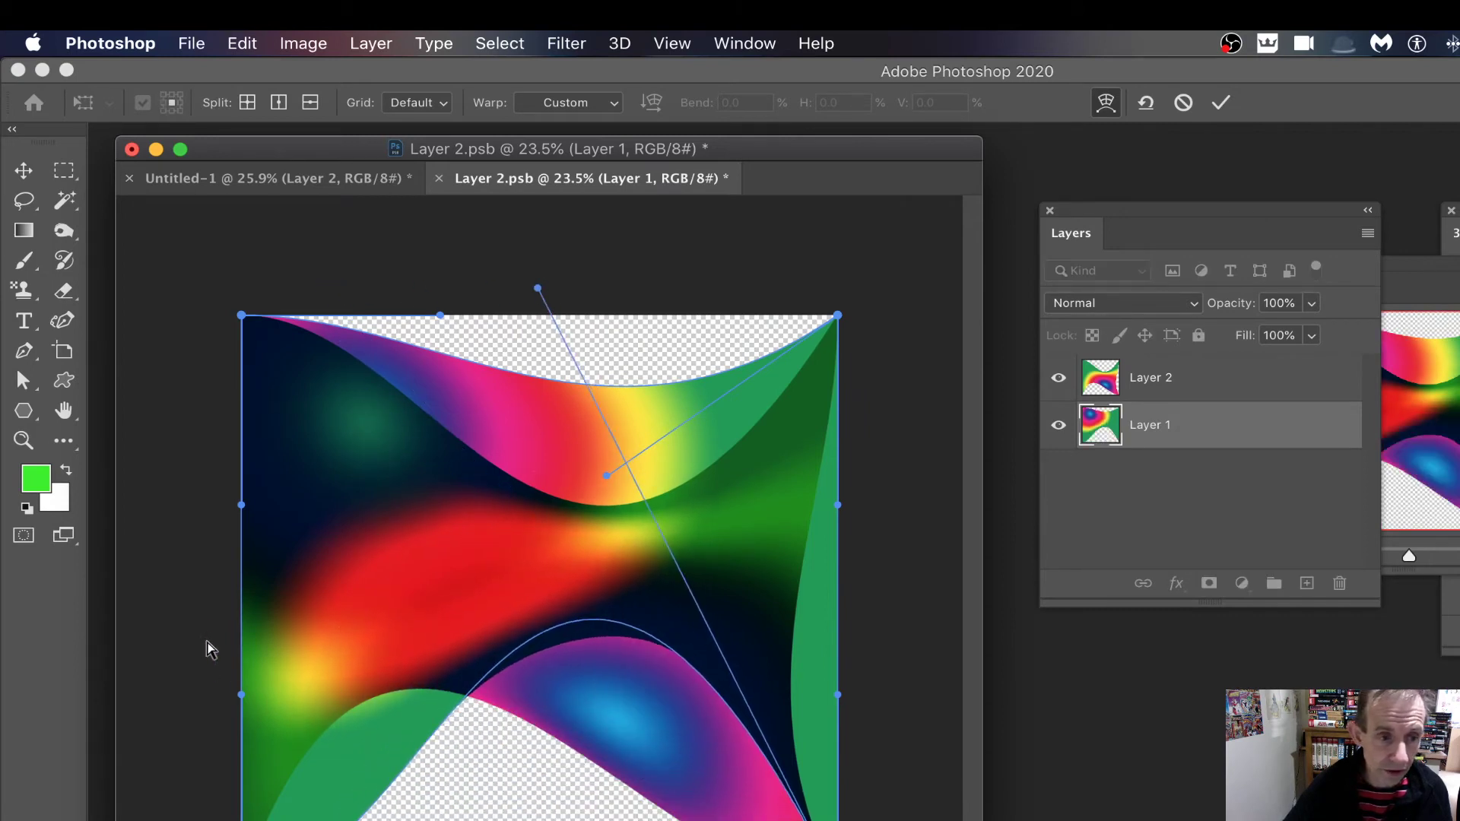
drag(241, 693, 517, 606)
drag(837, 504, 693, 507)
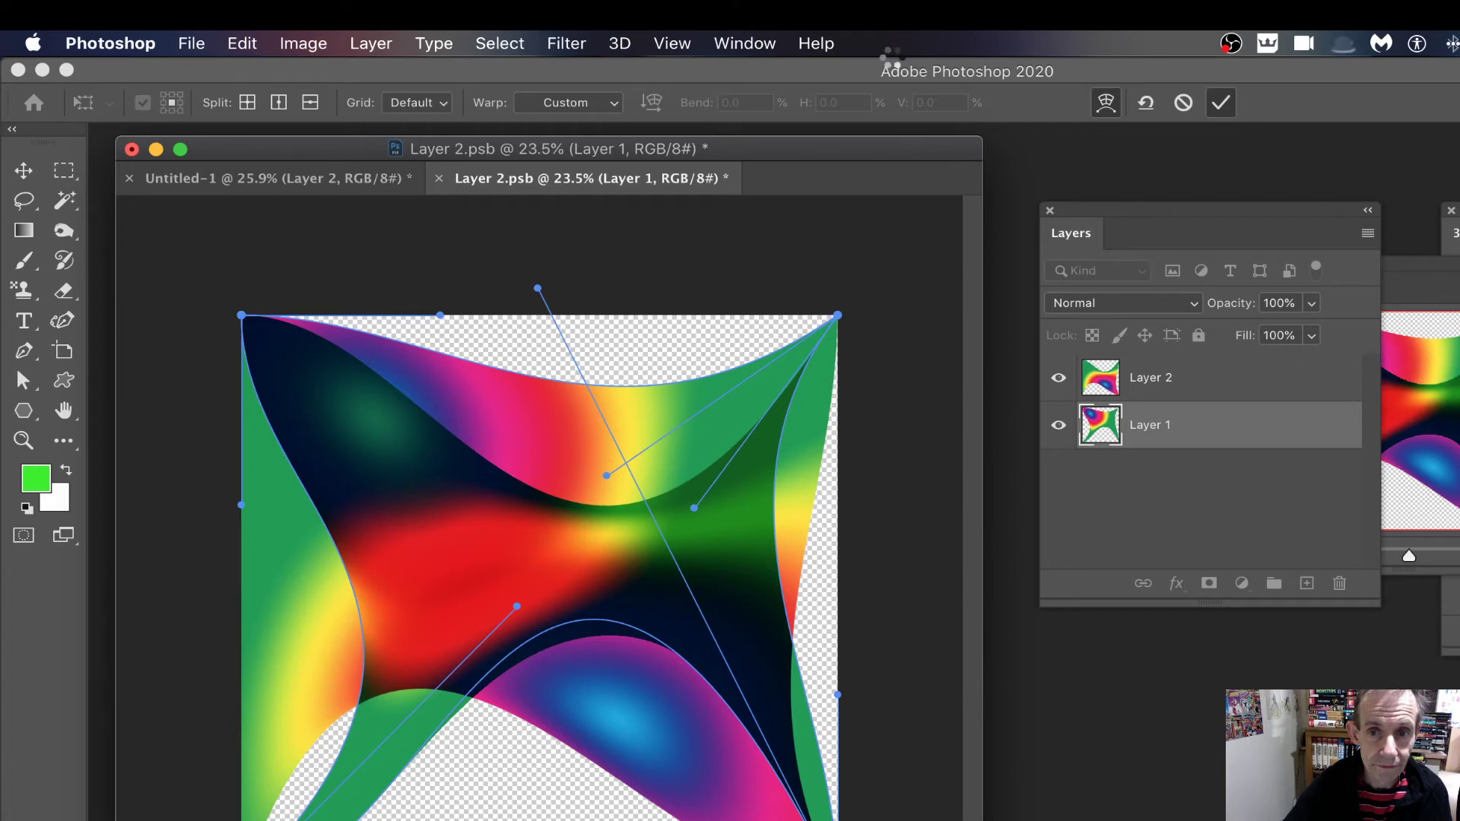
key(g)
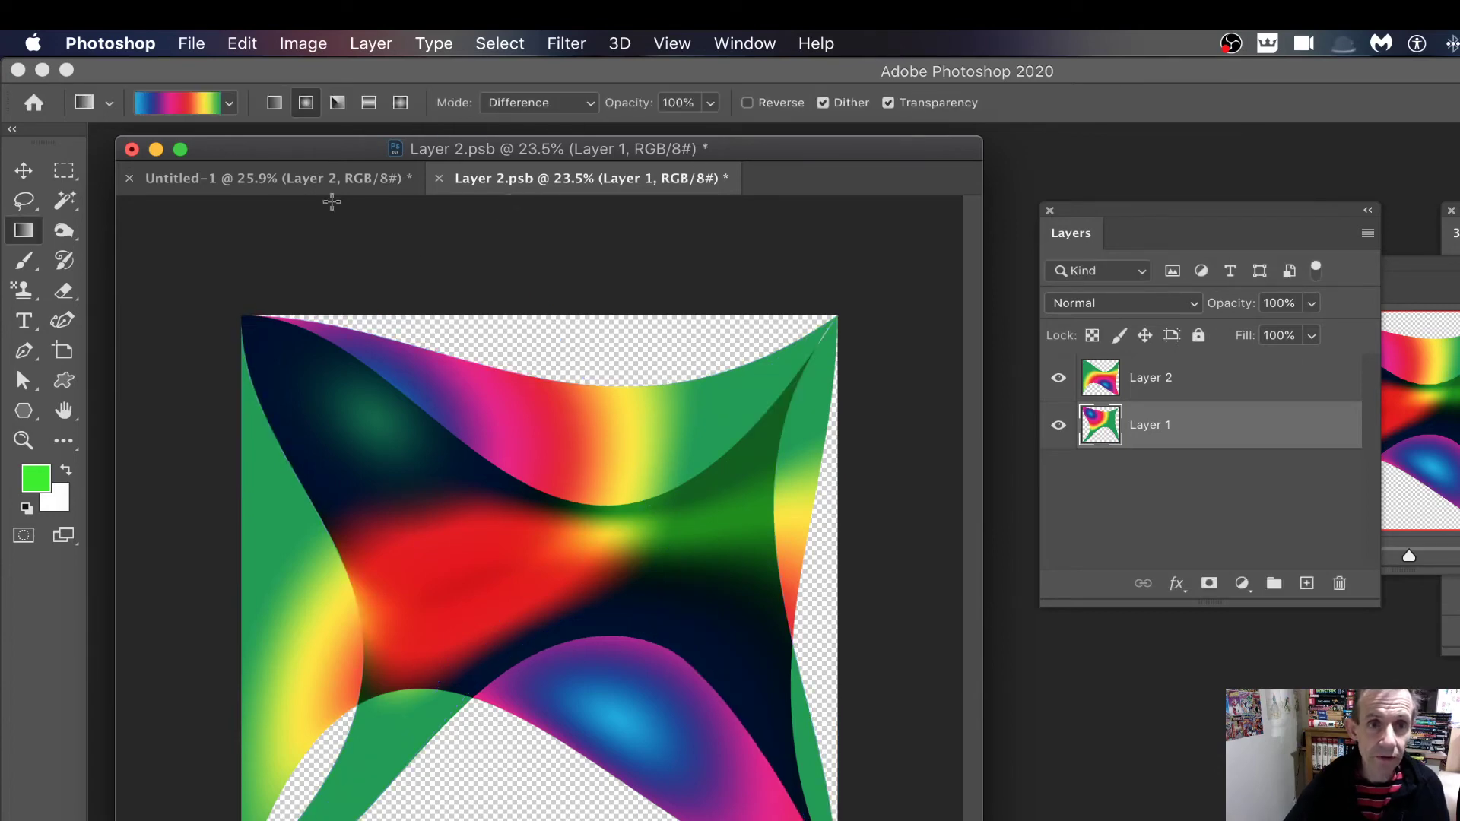
Step: Close Layer 2.psb, saving the changes back into the smart object
click(438, 181)
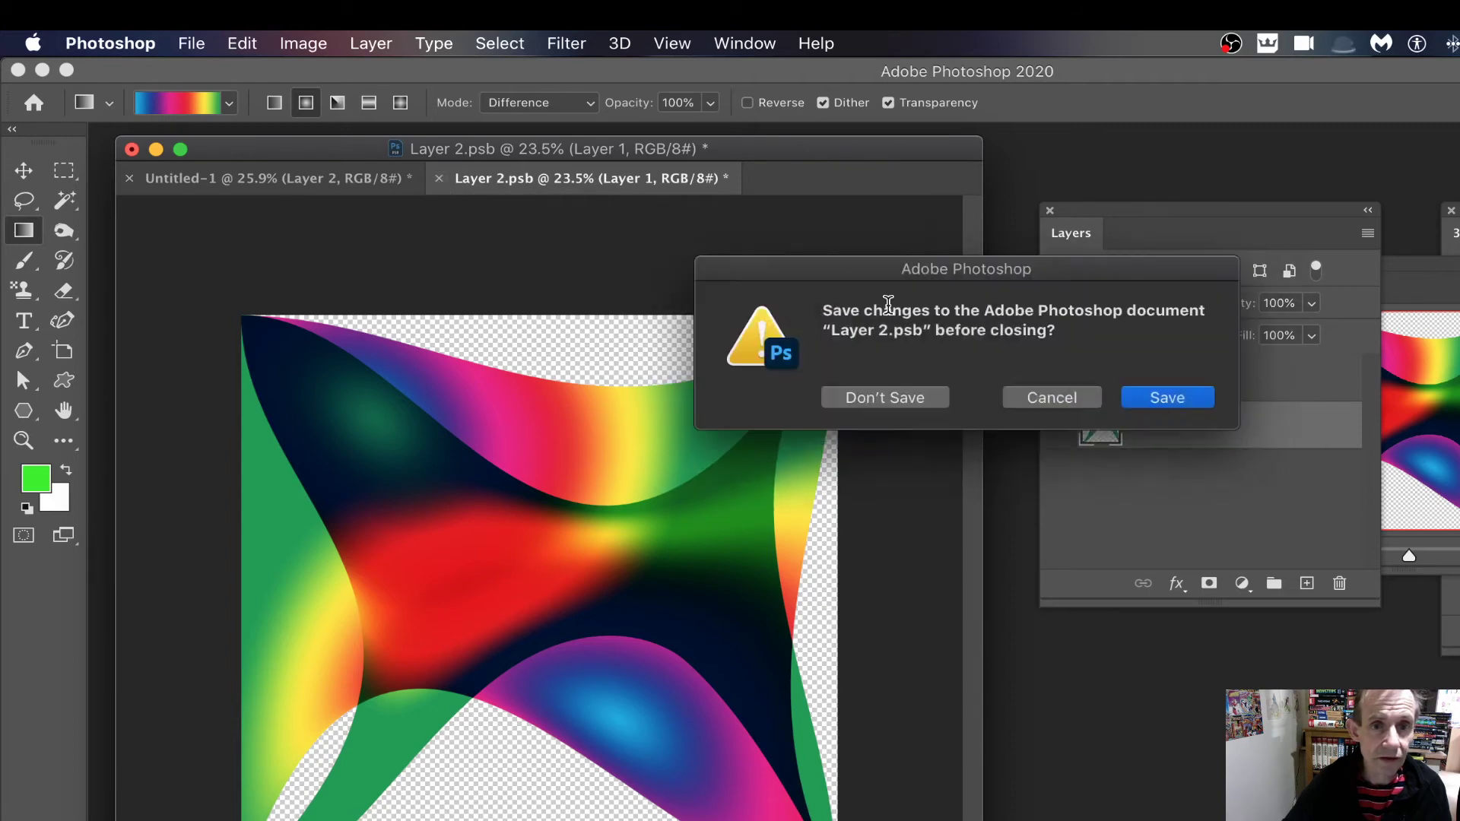
click(1191, 403)
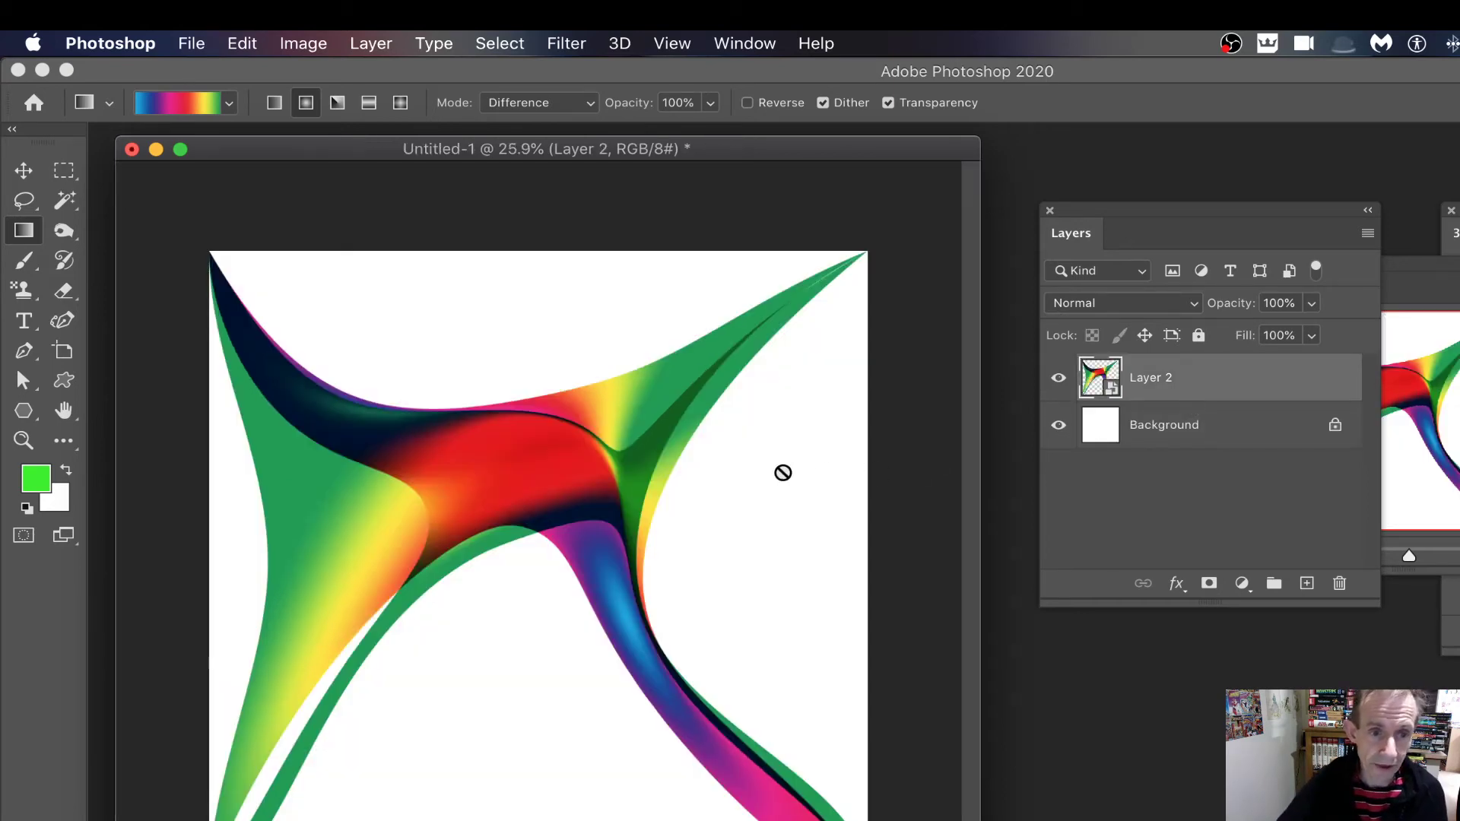
Step: Duplicate the warped shape as Layer 2 copy and rotate it about 43.55° across the original
click(25, 171)
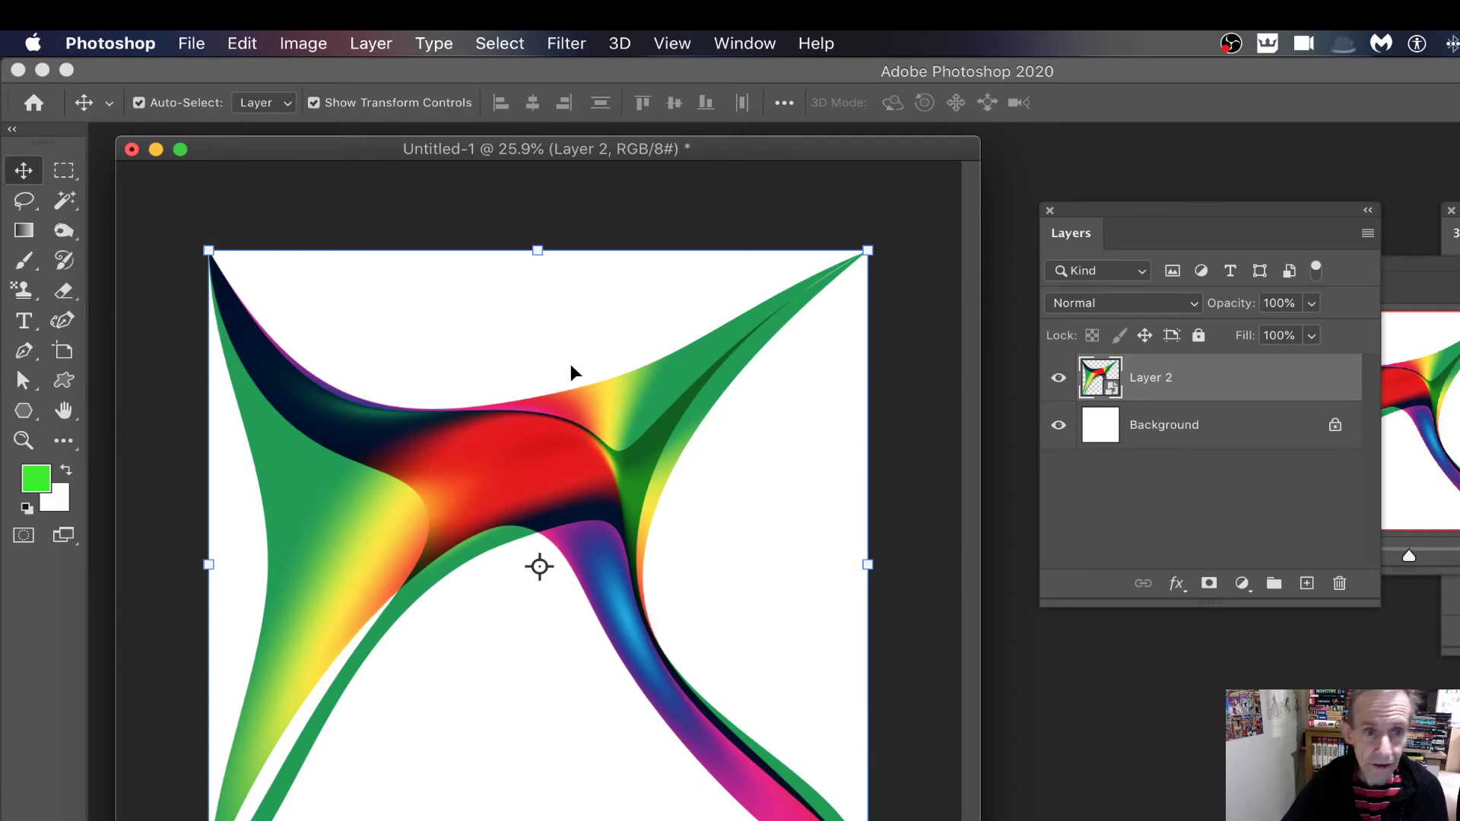
drag(515, 466, 604, 566)
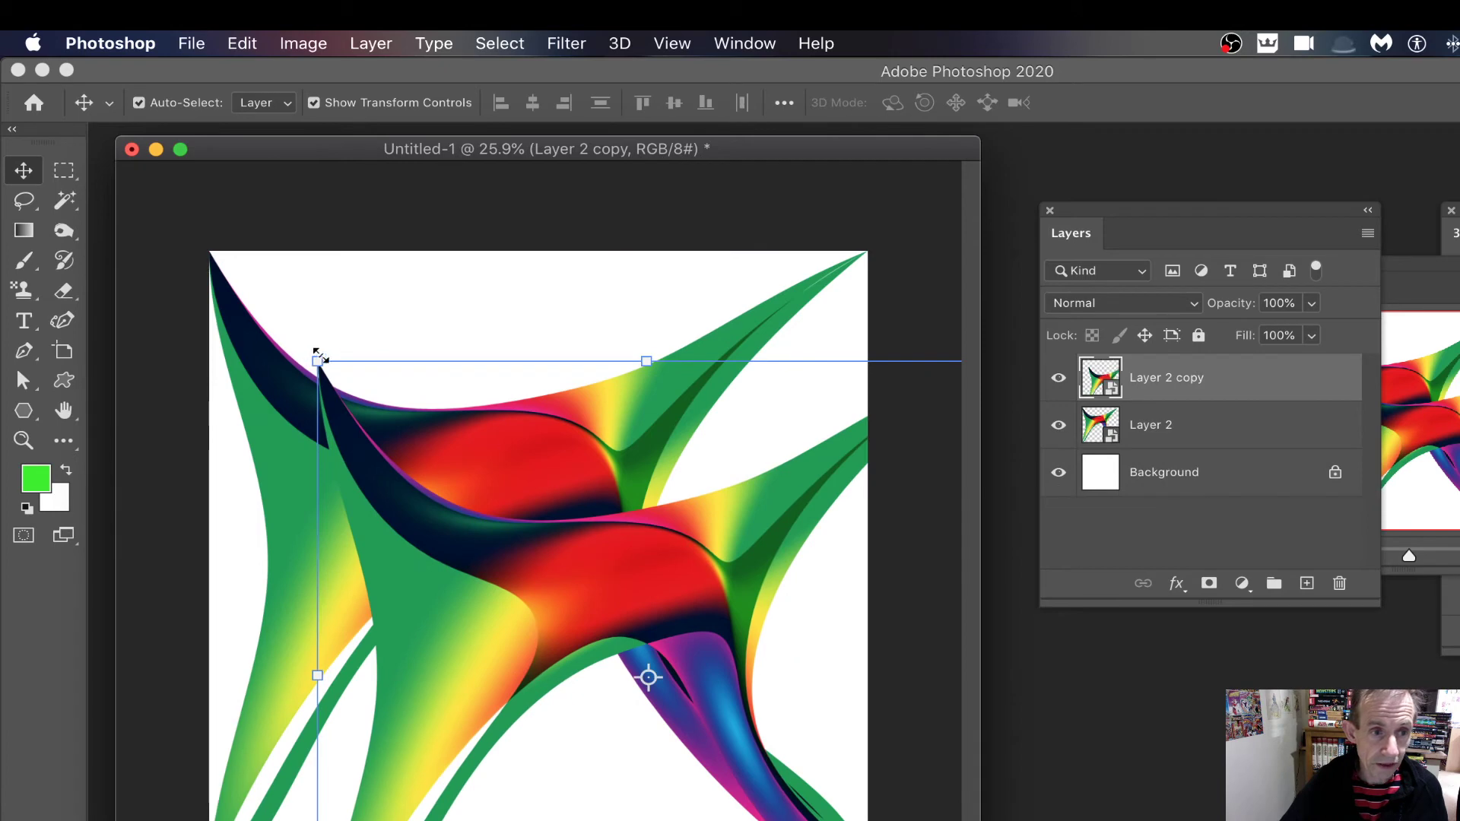
drag(311, 342, 642, 348)
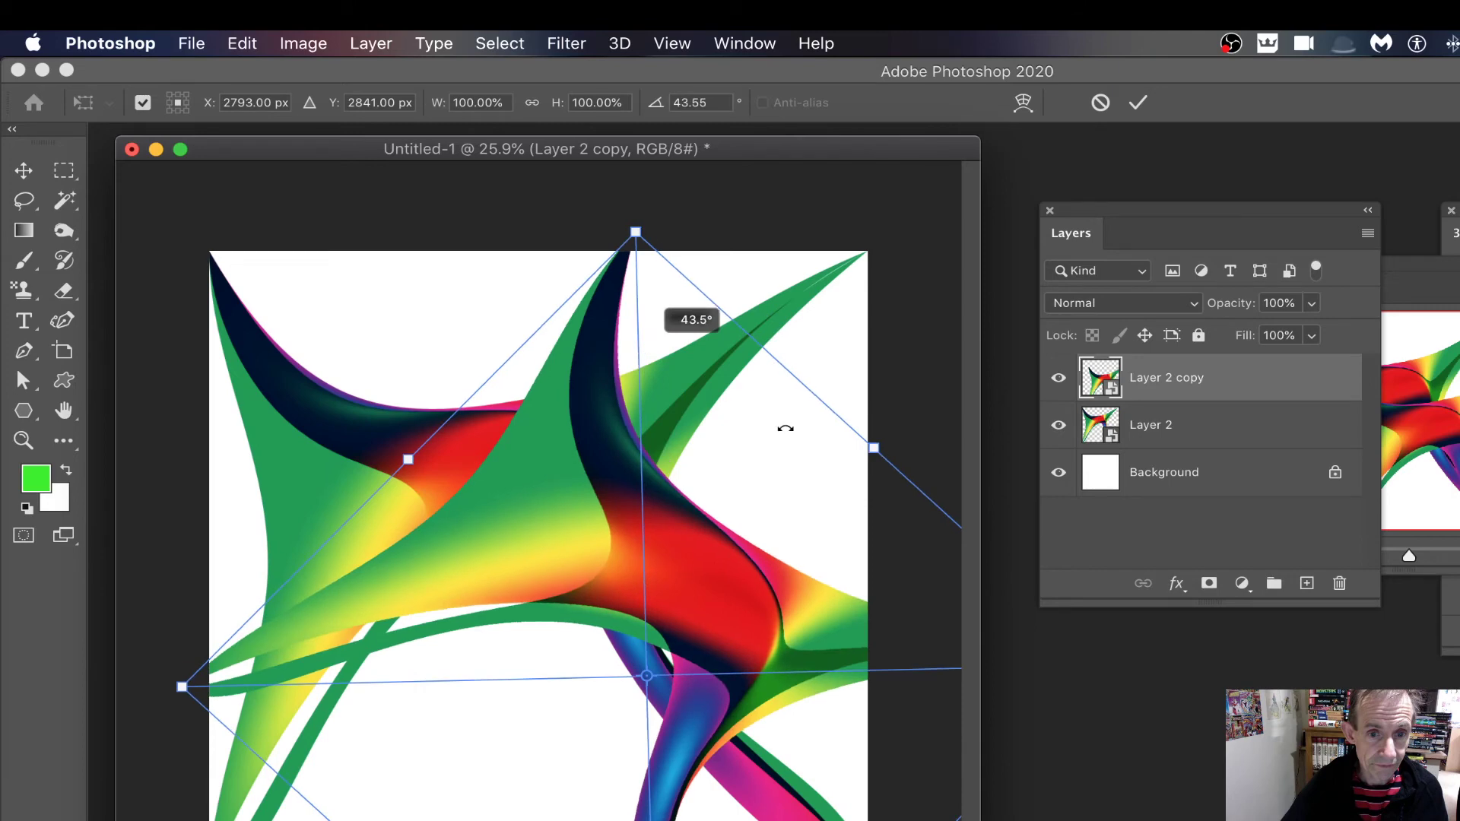
click(1138, 102)
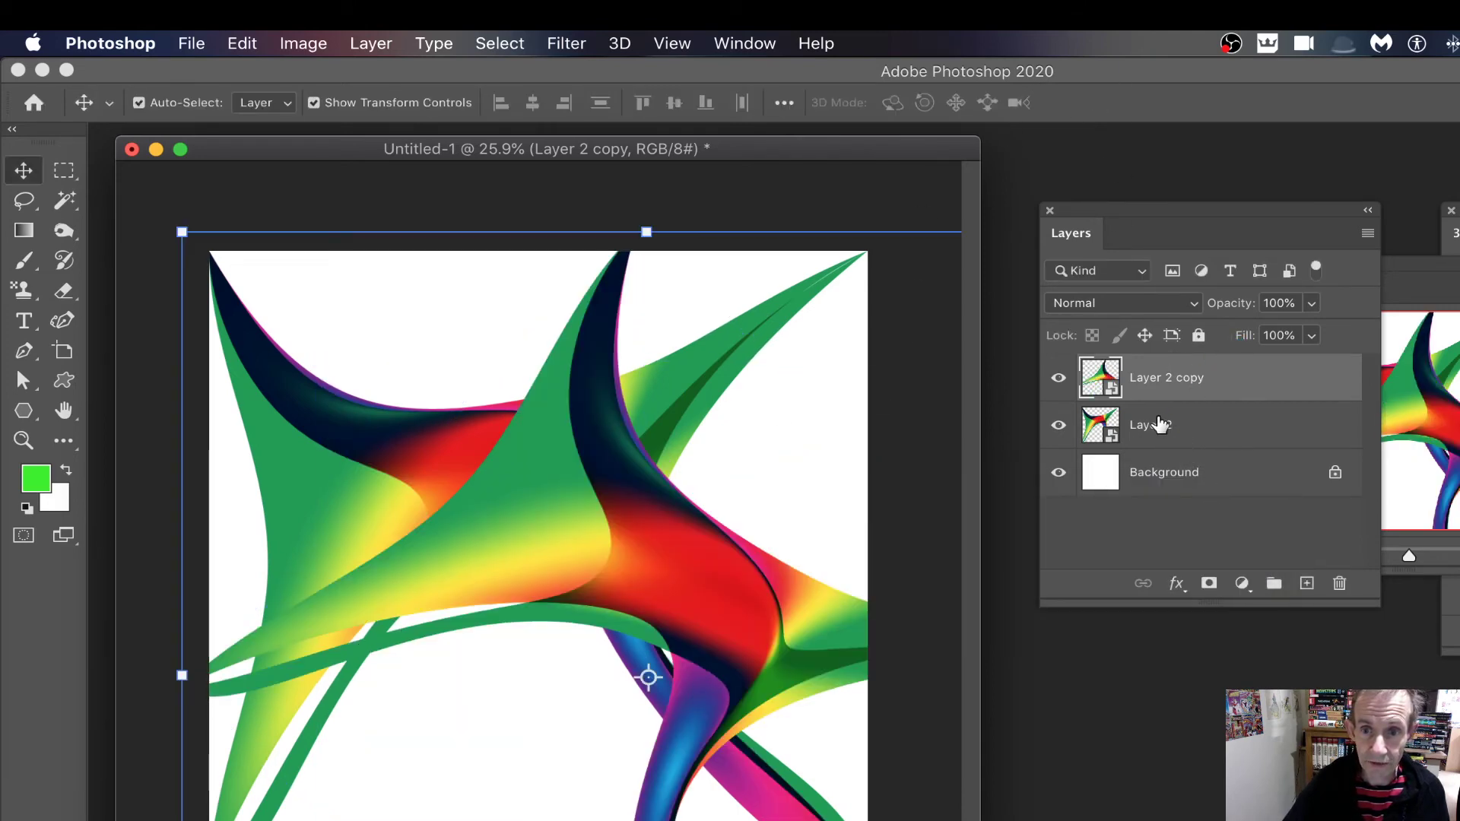
Step: Select both Layer 2 and Layer 2 copy and convert them into one smart object
shift+click(1160, 426)
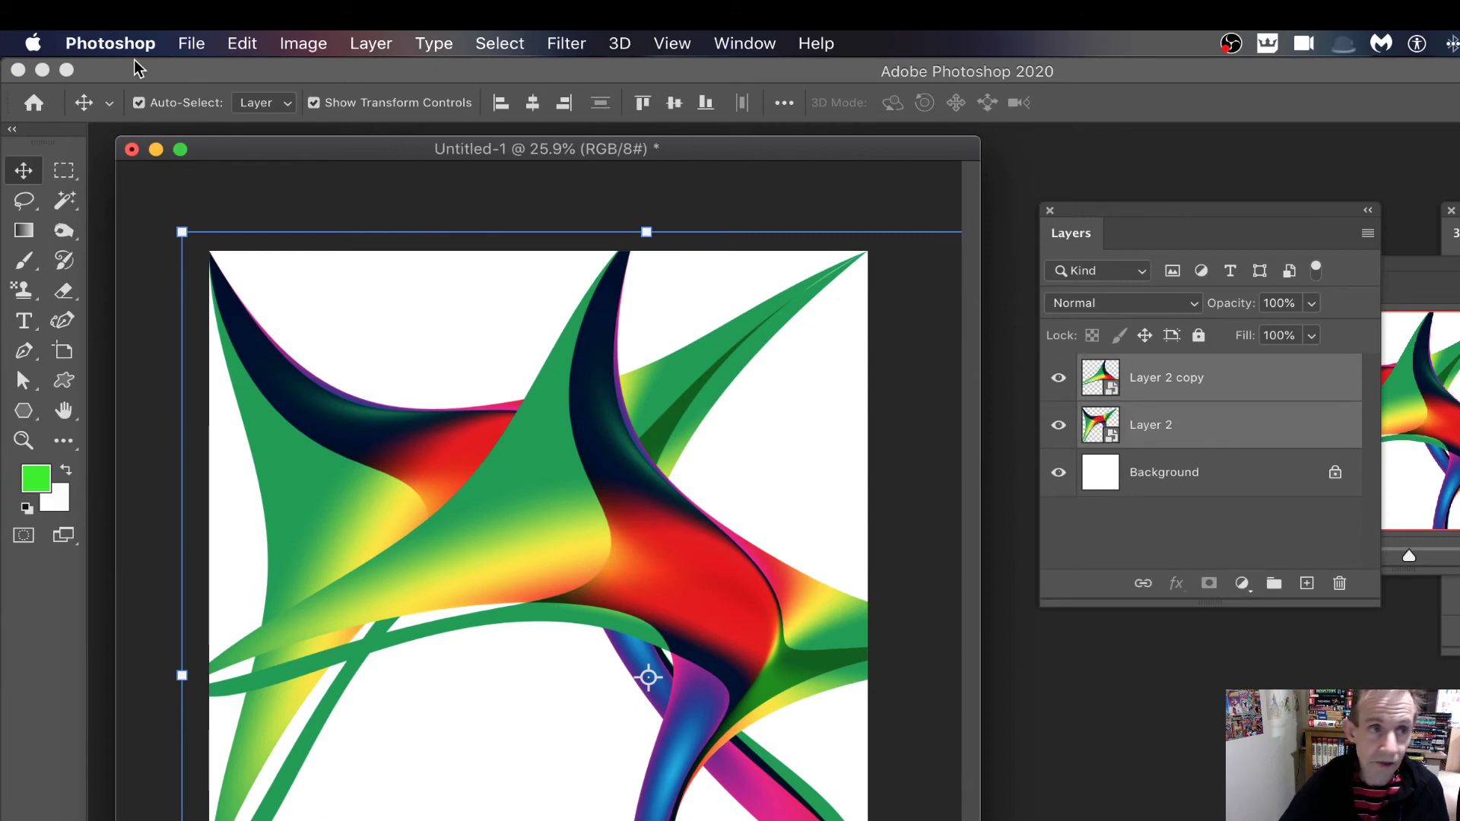
click(239, 46)
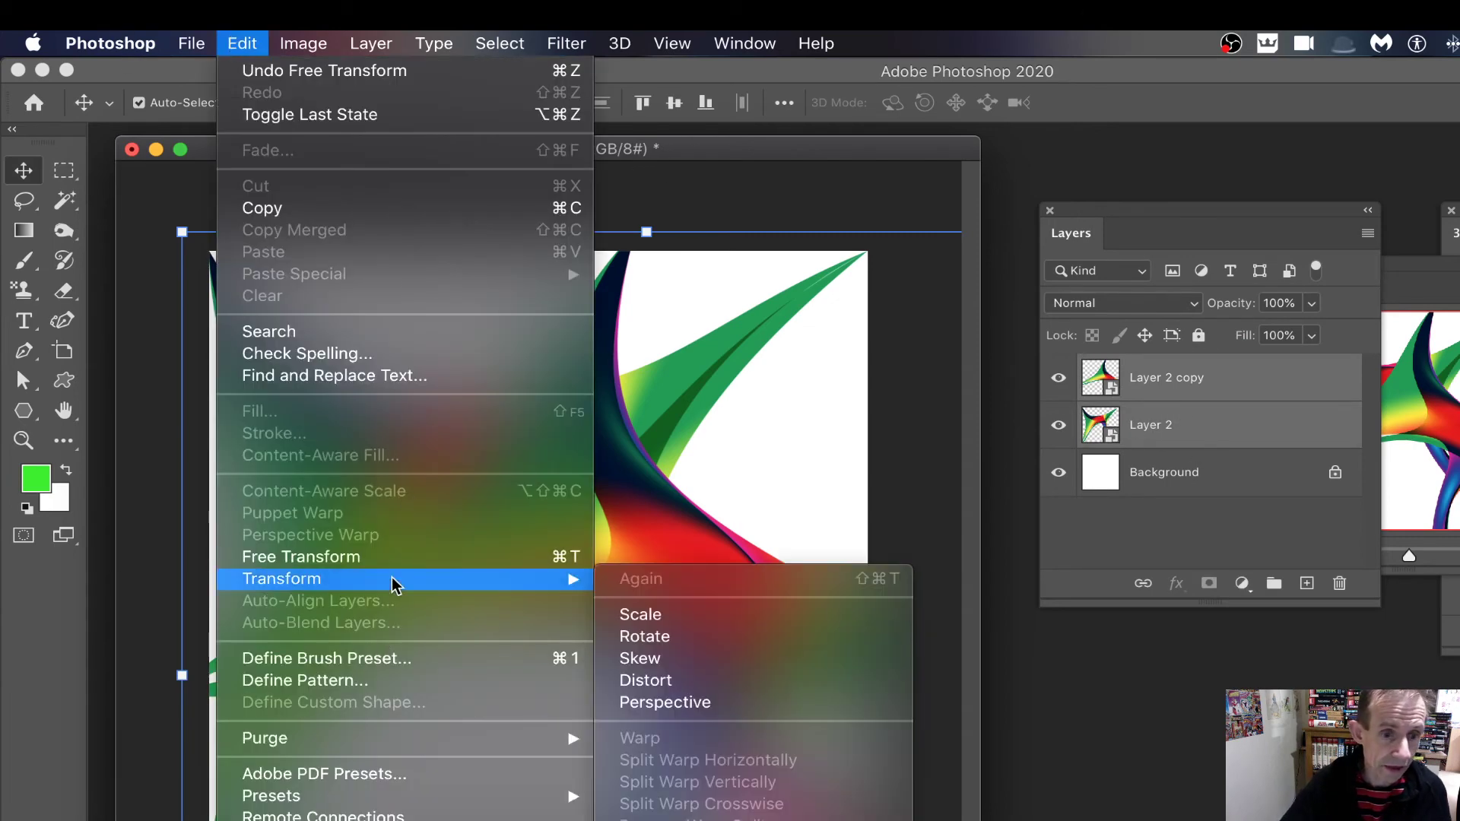
mouse_move(498, 579)
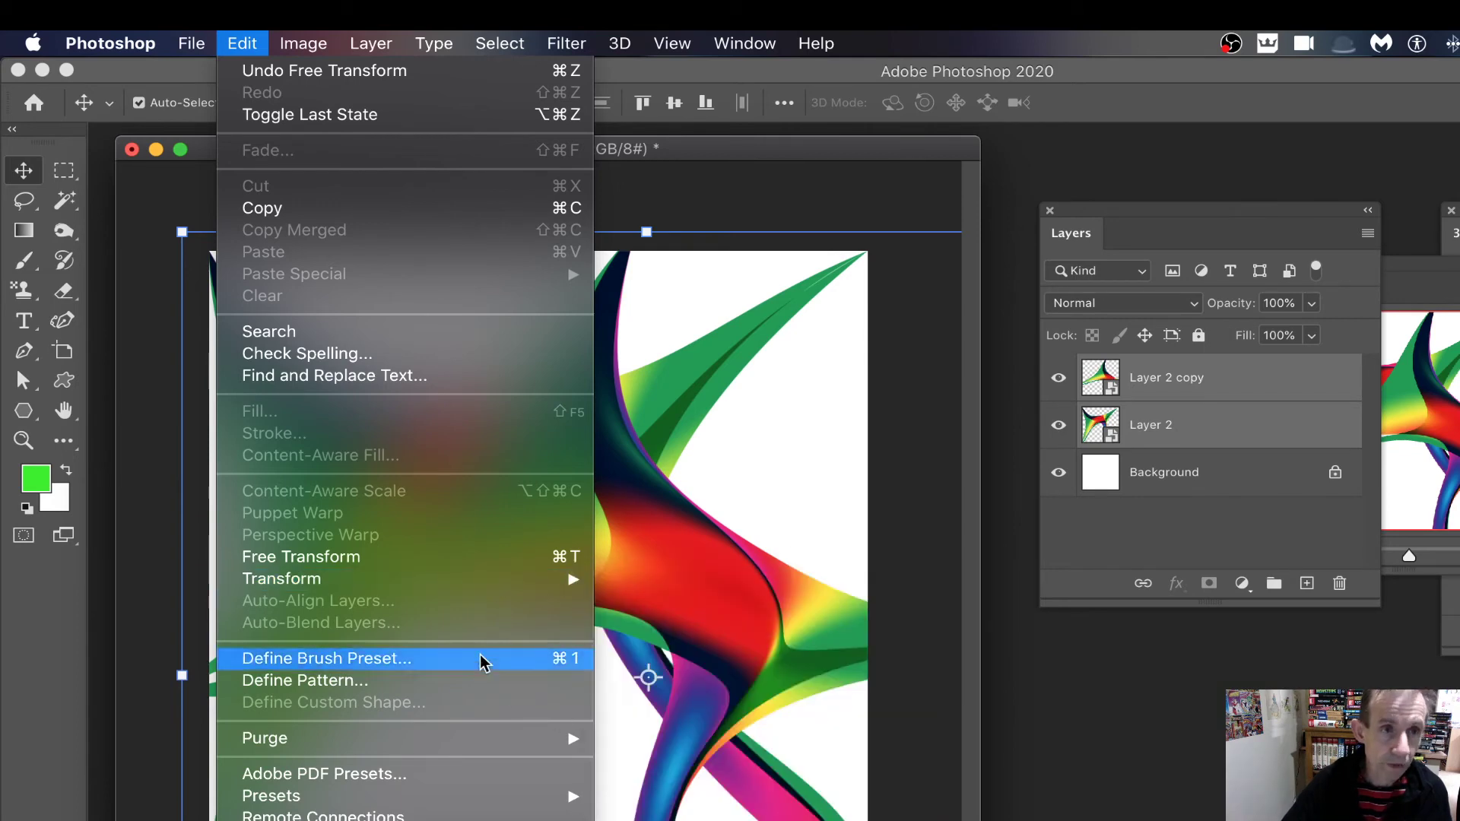
mouse_move(371, 46)
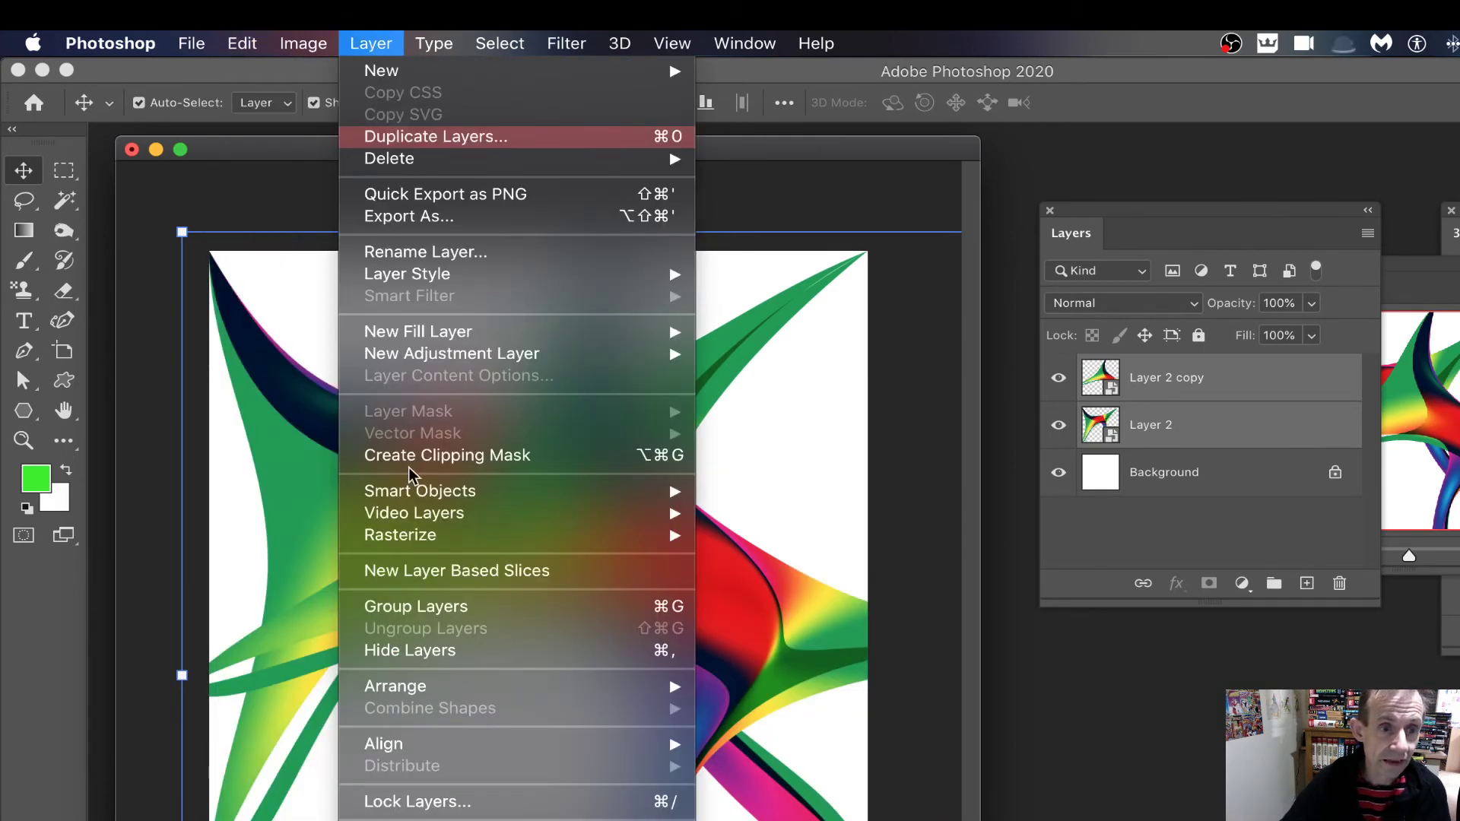
mouse_move(463, 491)
click(760, 495)
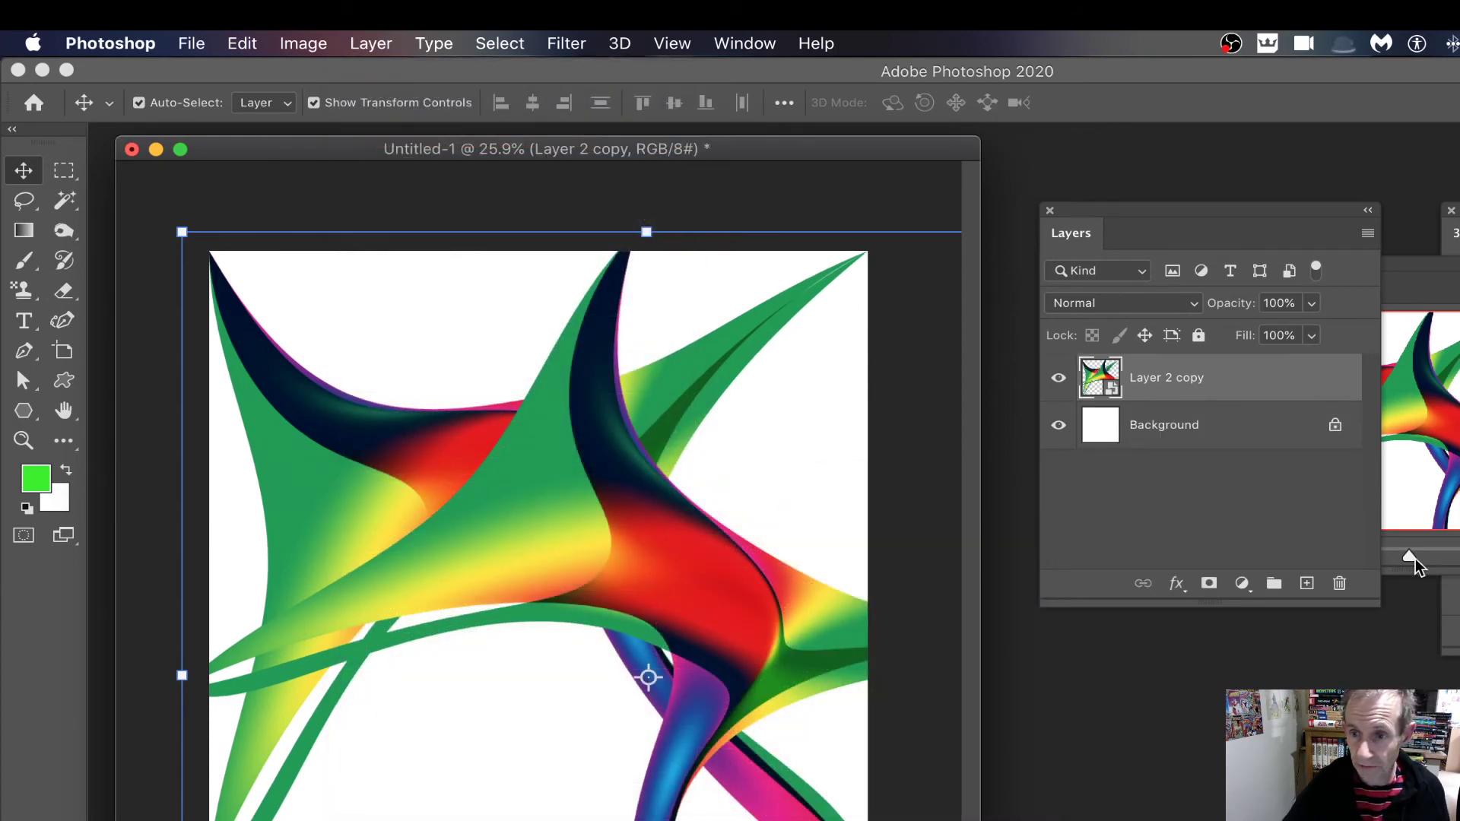
Step: Zoom out to the whole canvas and start a Warp on the merged Layer 2 copy
drag(1411, 556, 1403, 560)
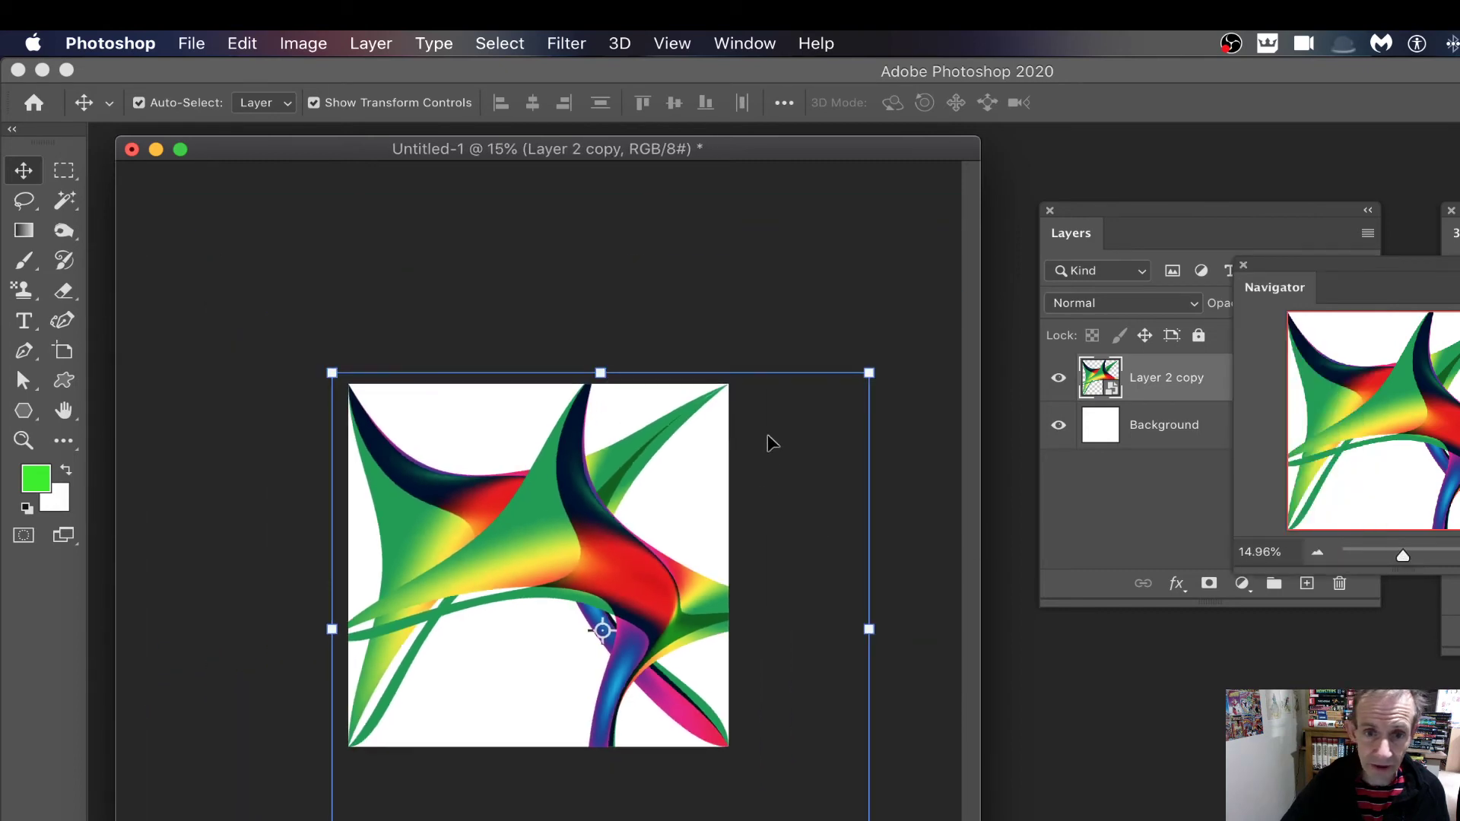
click(242, 45)
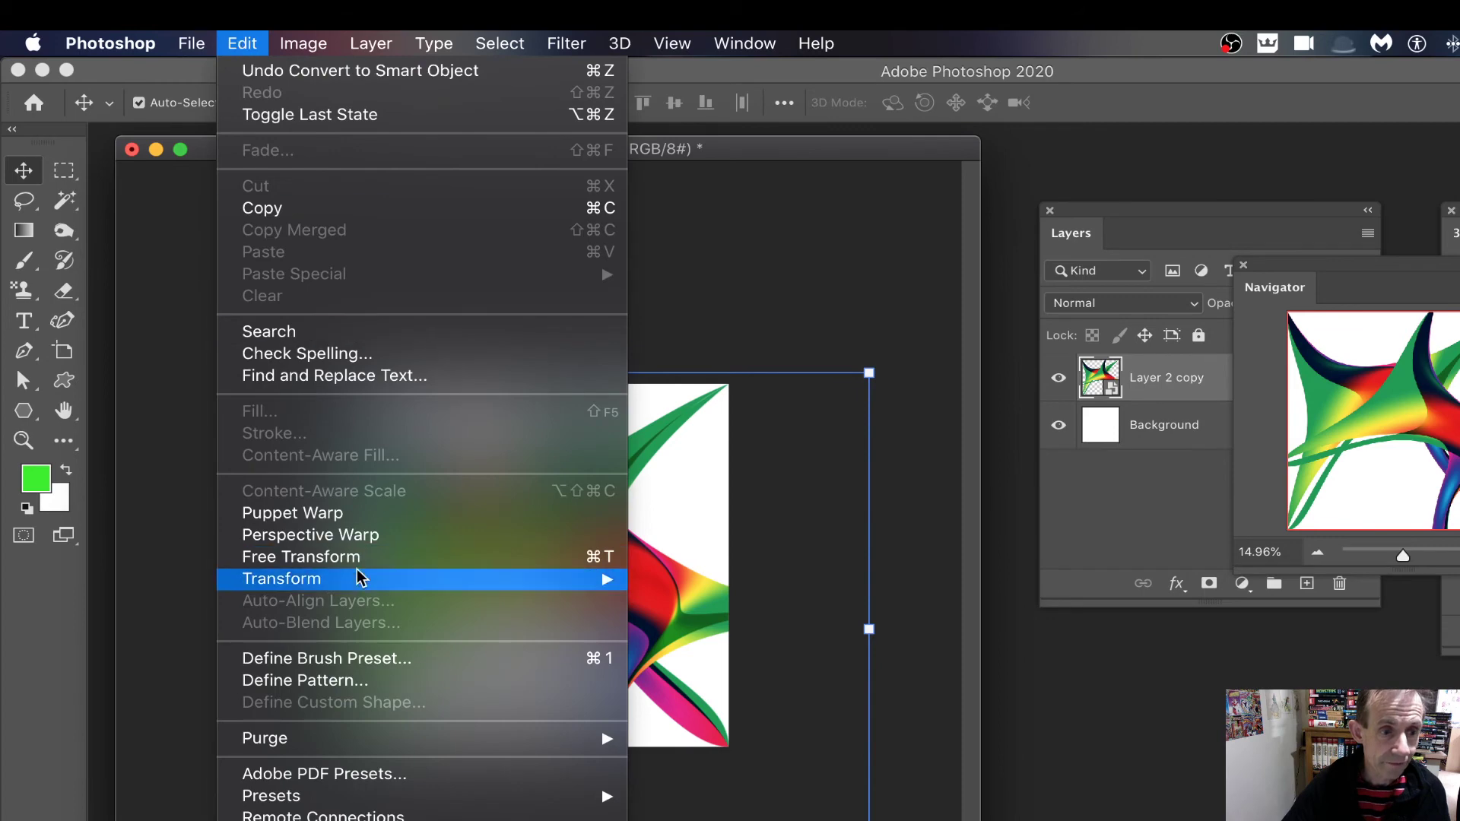
mouse_move(363, 584)
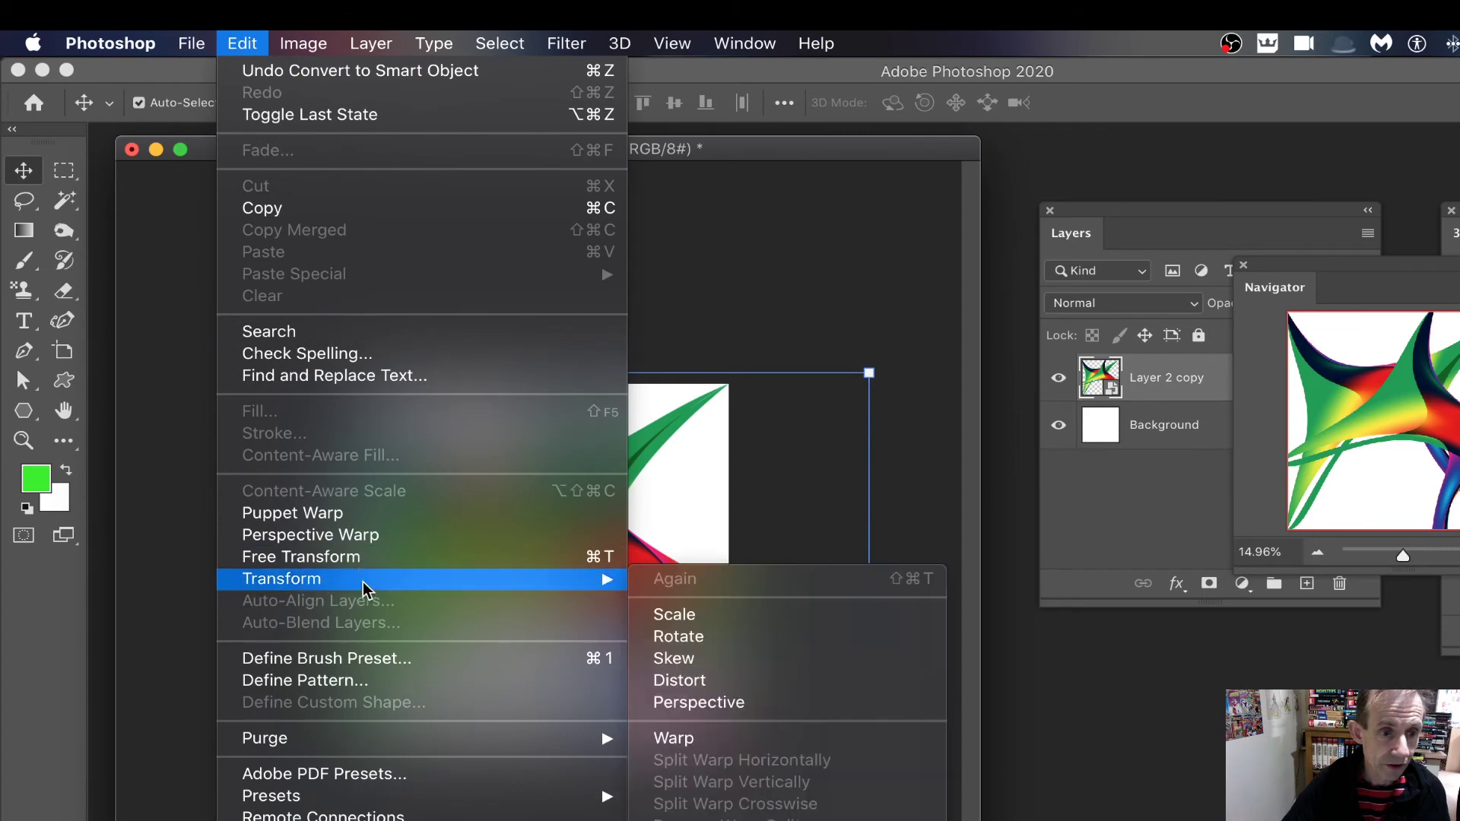
click(694, 741)
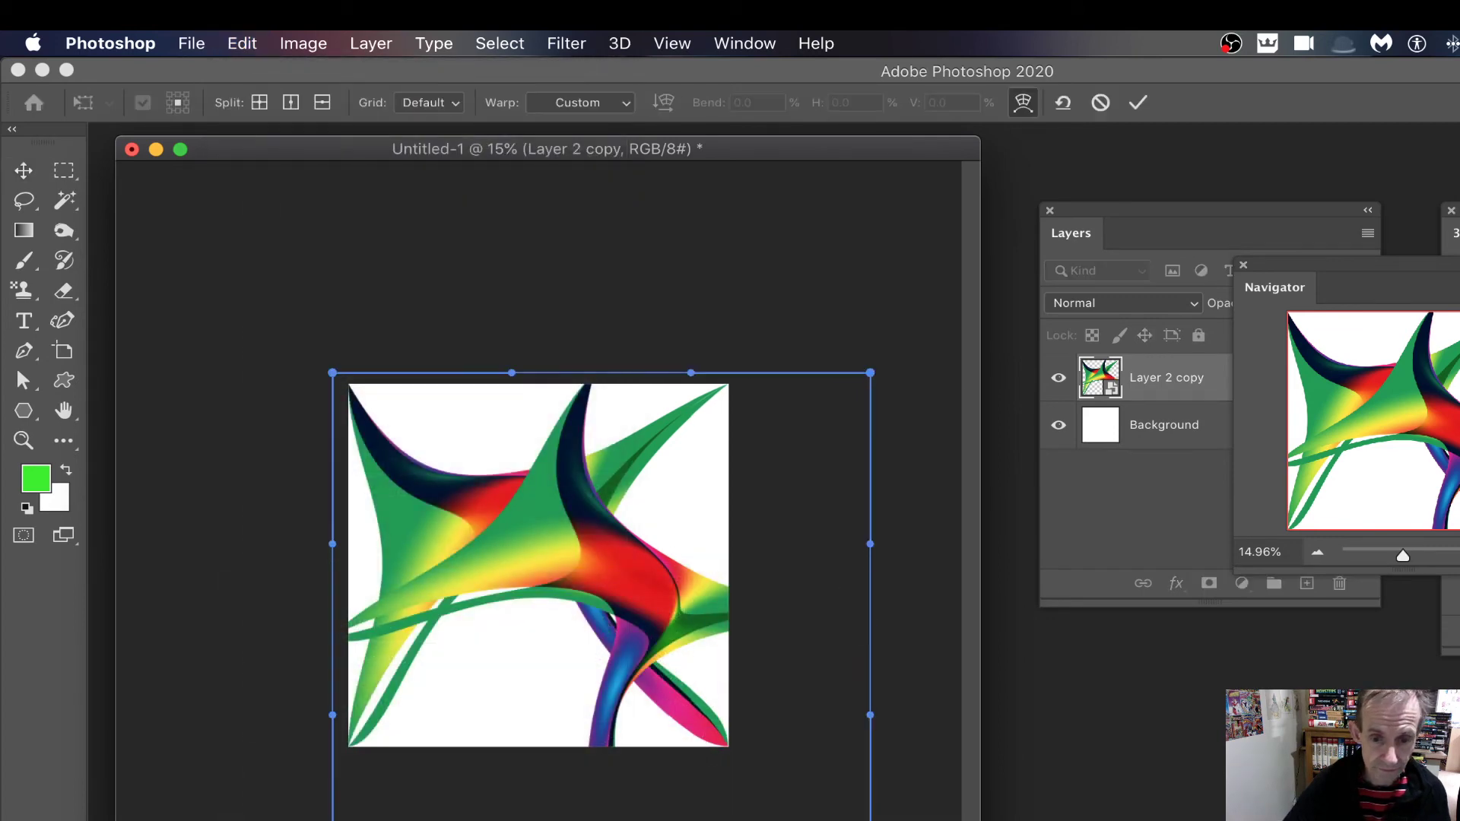
Step: Bend the corners, top edge and left side into a twisting form and commit the warp
drag(869, 716, 502, 479)
drag(870, 373, 779, 241)
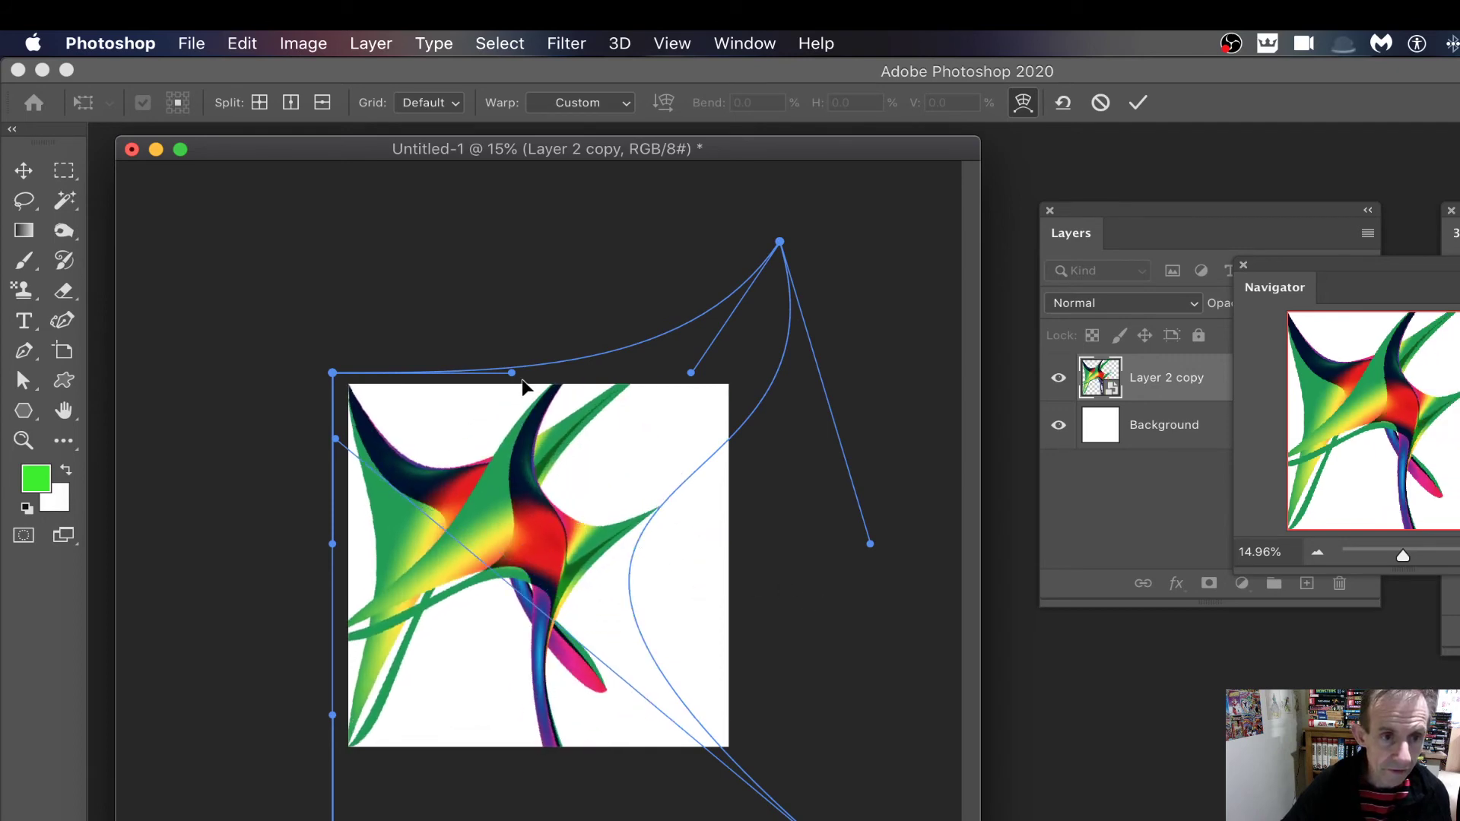
drag(512, 373, 370, 334)
drag(340, 245, 338, 208)
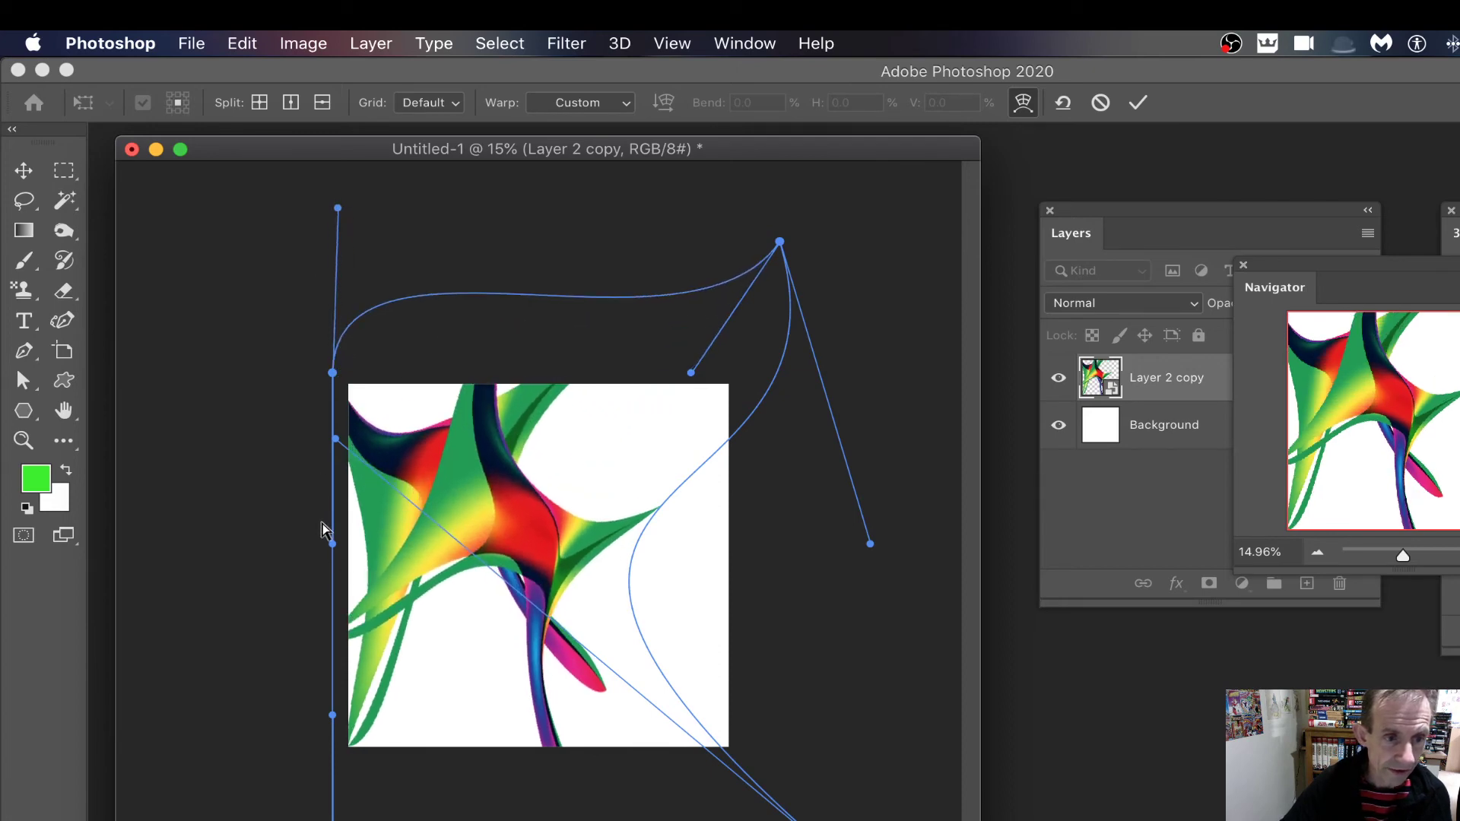
drag(333, 544, 487, 548)
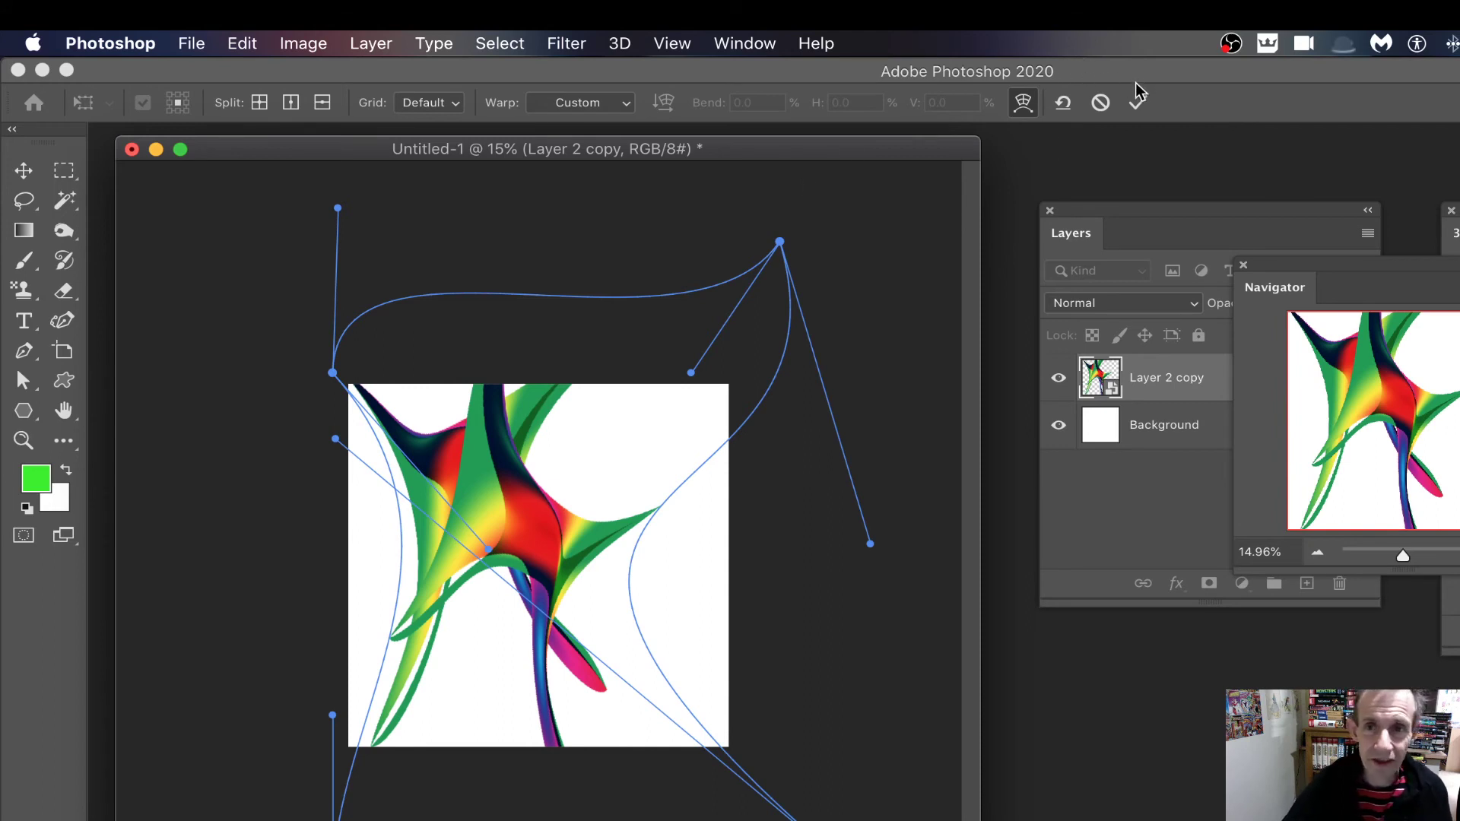
click(1146, 107)
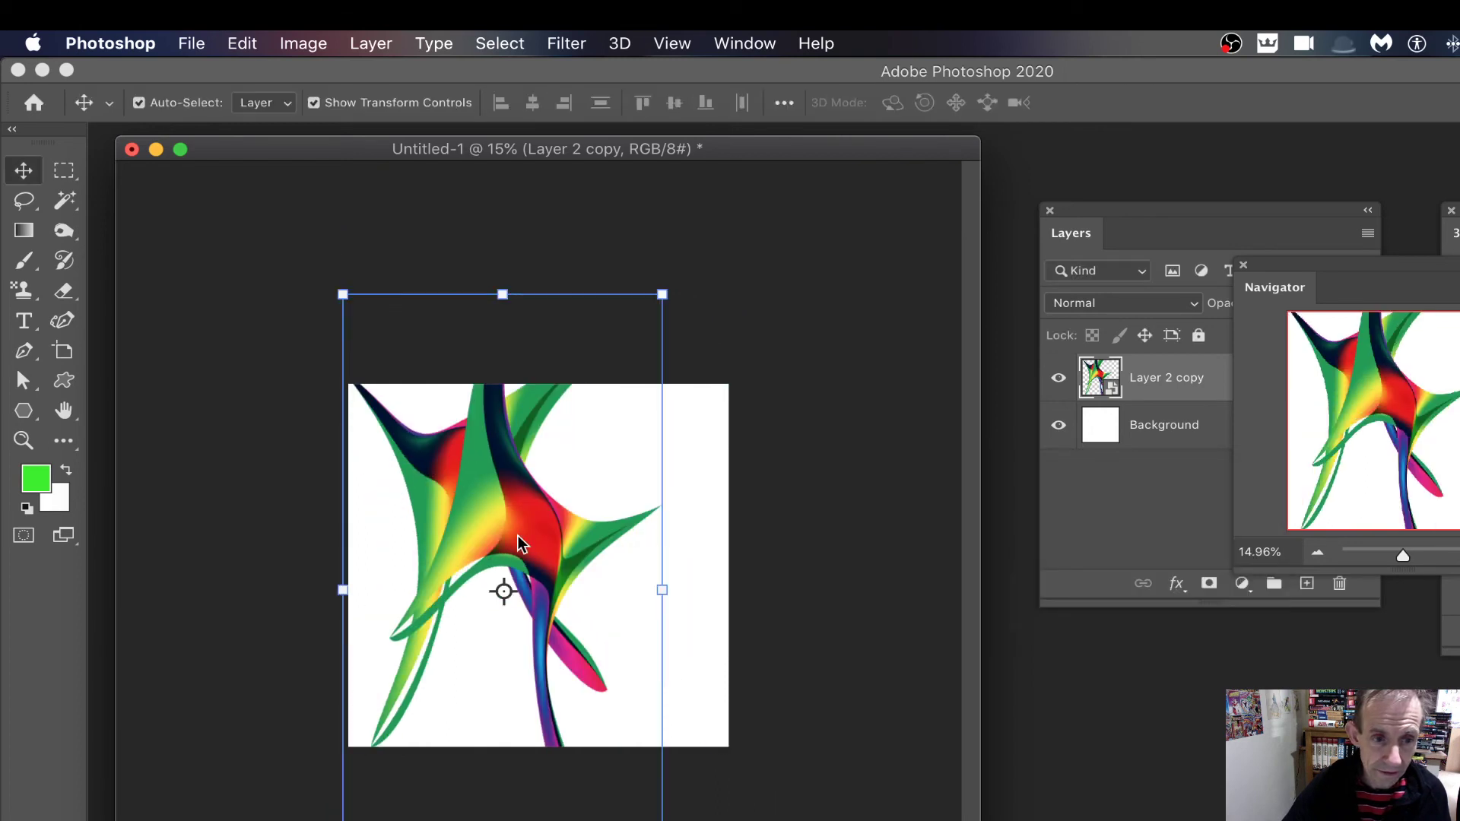
Step: Reposition the warped shape at 33.3% zoom and Alt-drag duplicates up to Layer 2 copy 5 across the canvas
drag(495, 521, 473, 533)
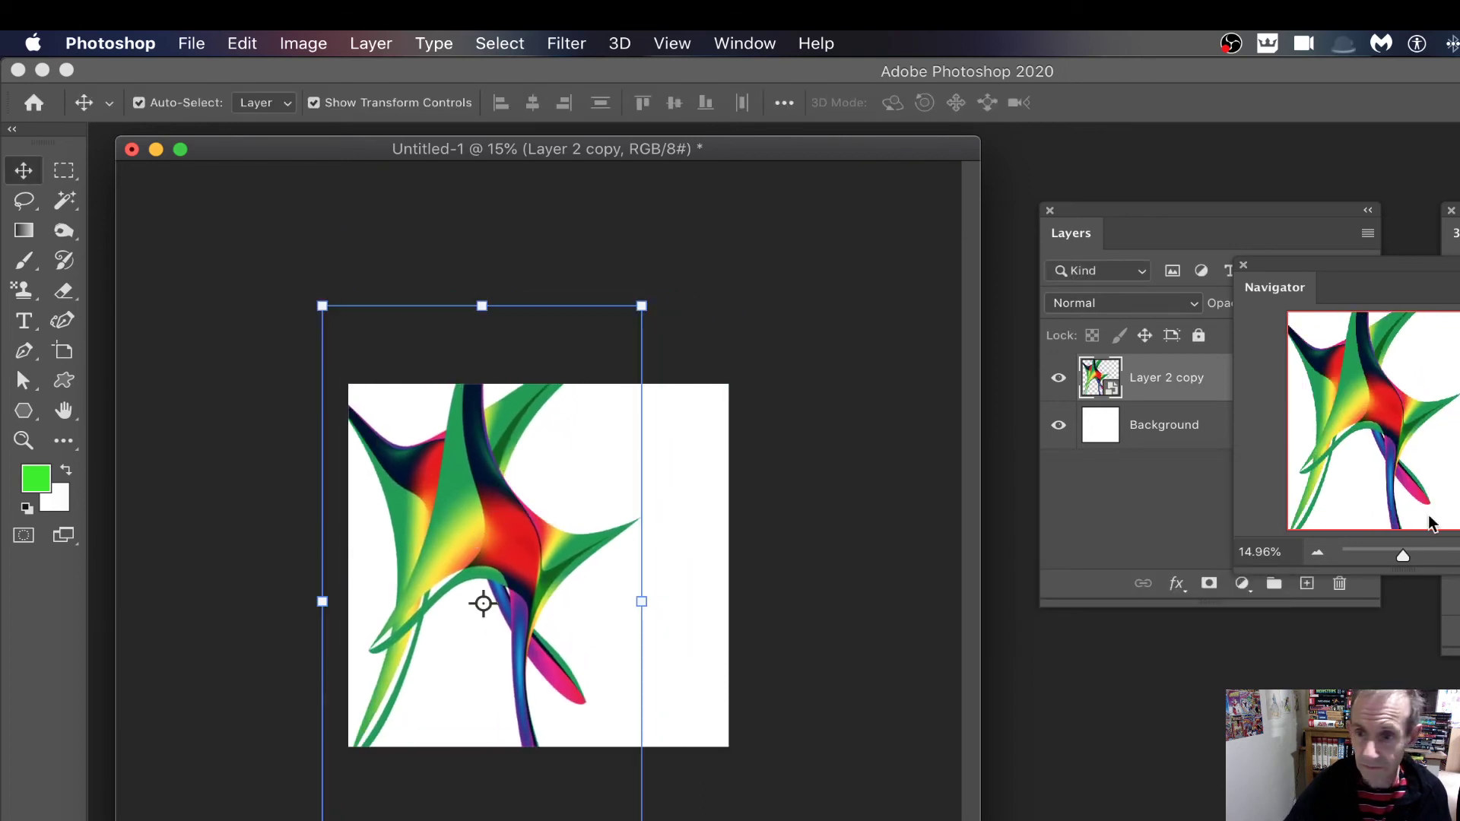
drag(1403, 556, 1415, 559)
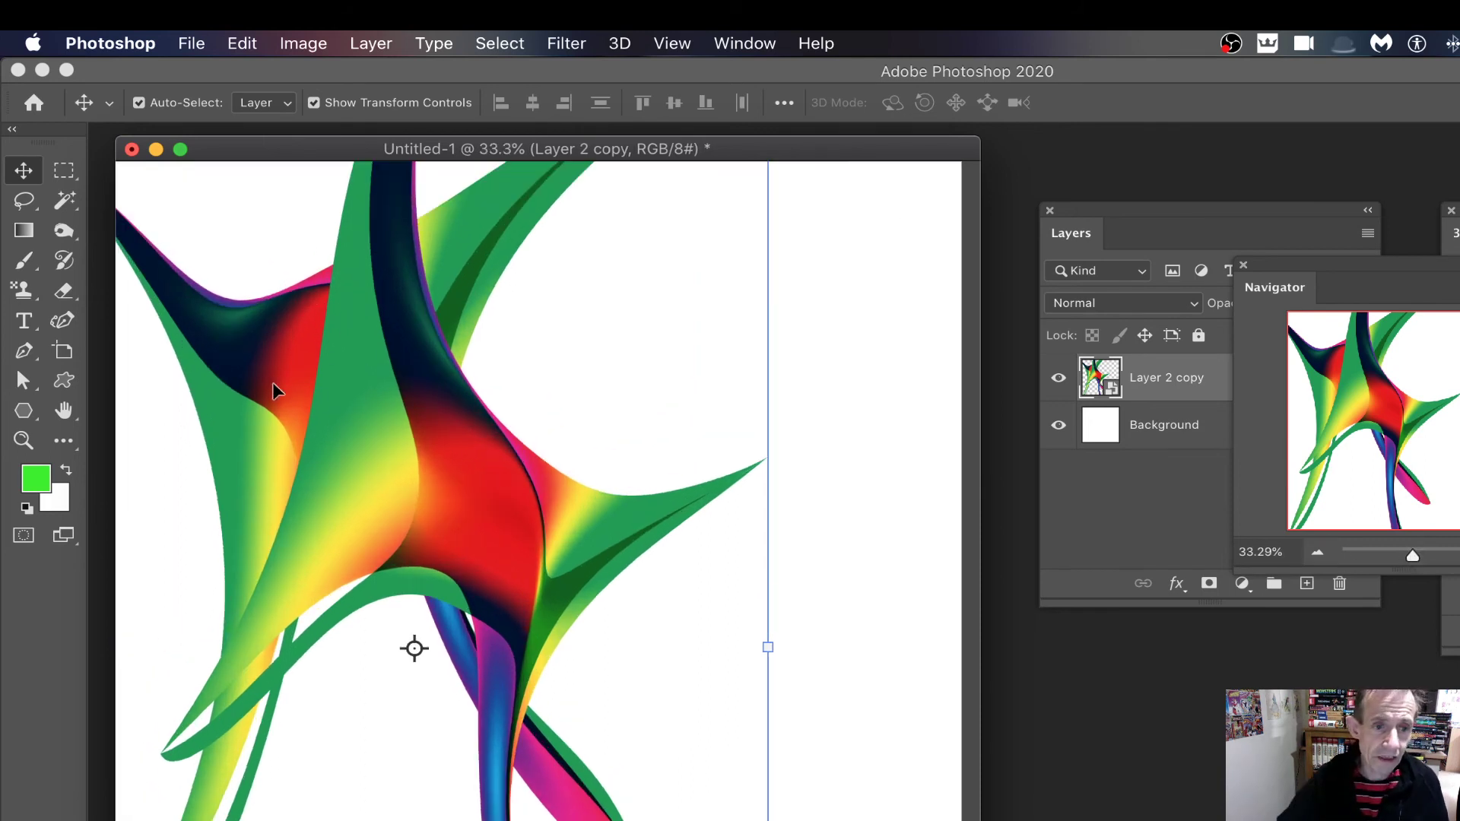
drag(434, 490, 834, 668)
drag(723, 659, 503, 684)
drag(503, 685, 251, 783)
Step: Select all the shape copy layers and convert them into one smart object, Layer 2 copy 5
click(1167, 569)
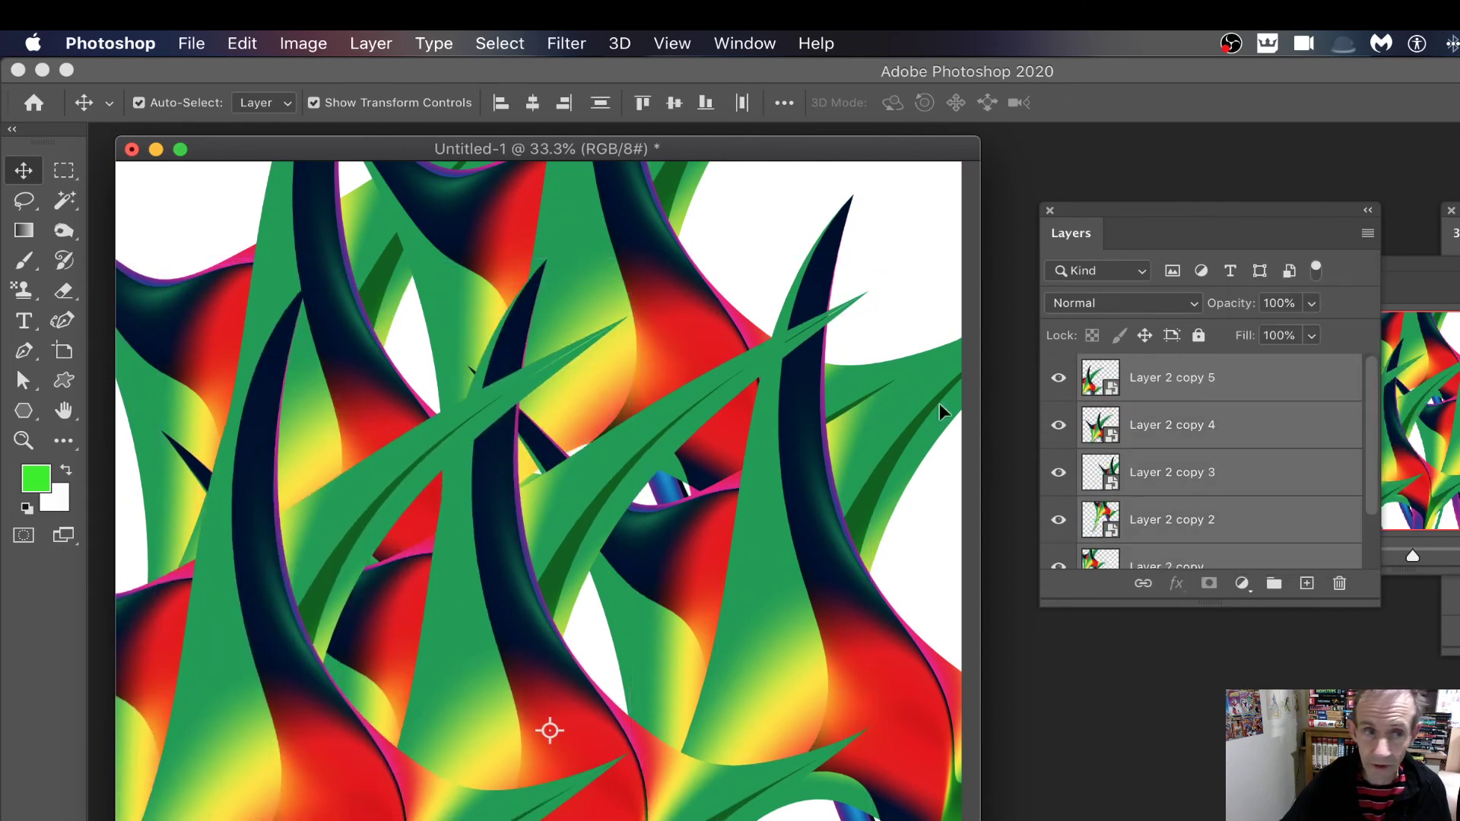
click(371, 45)
mouse_move(441, 498)
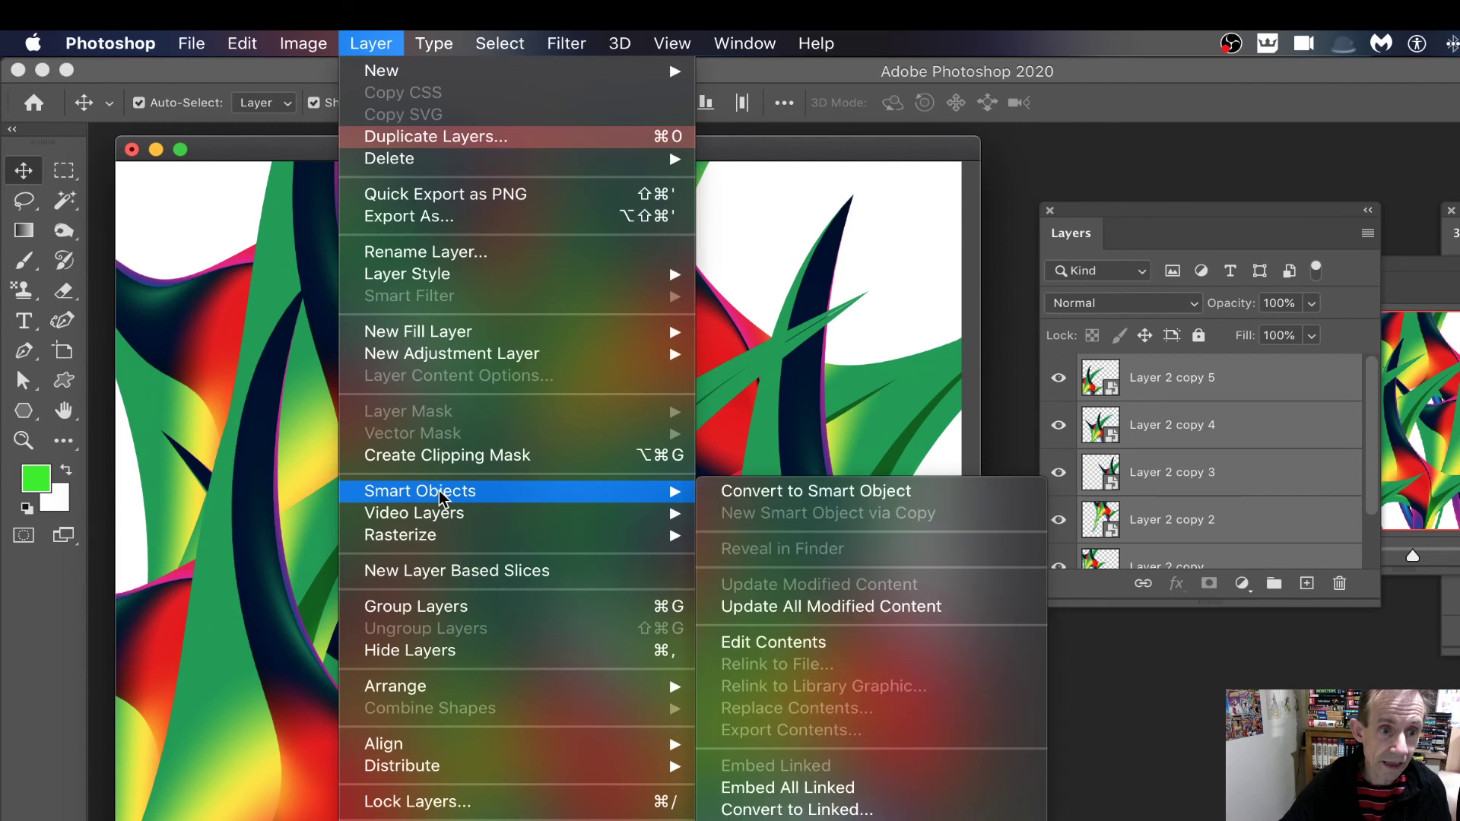
click(763, 491)
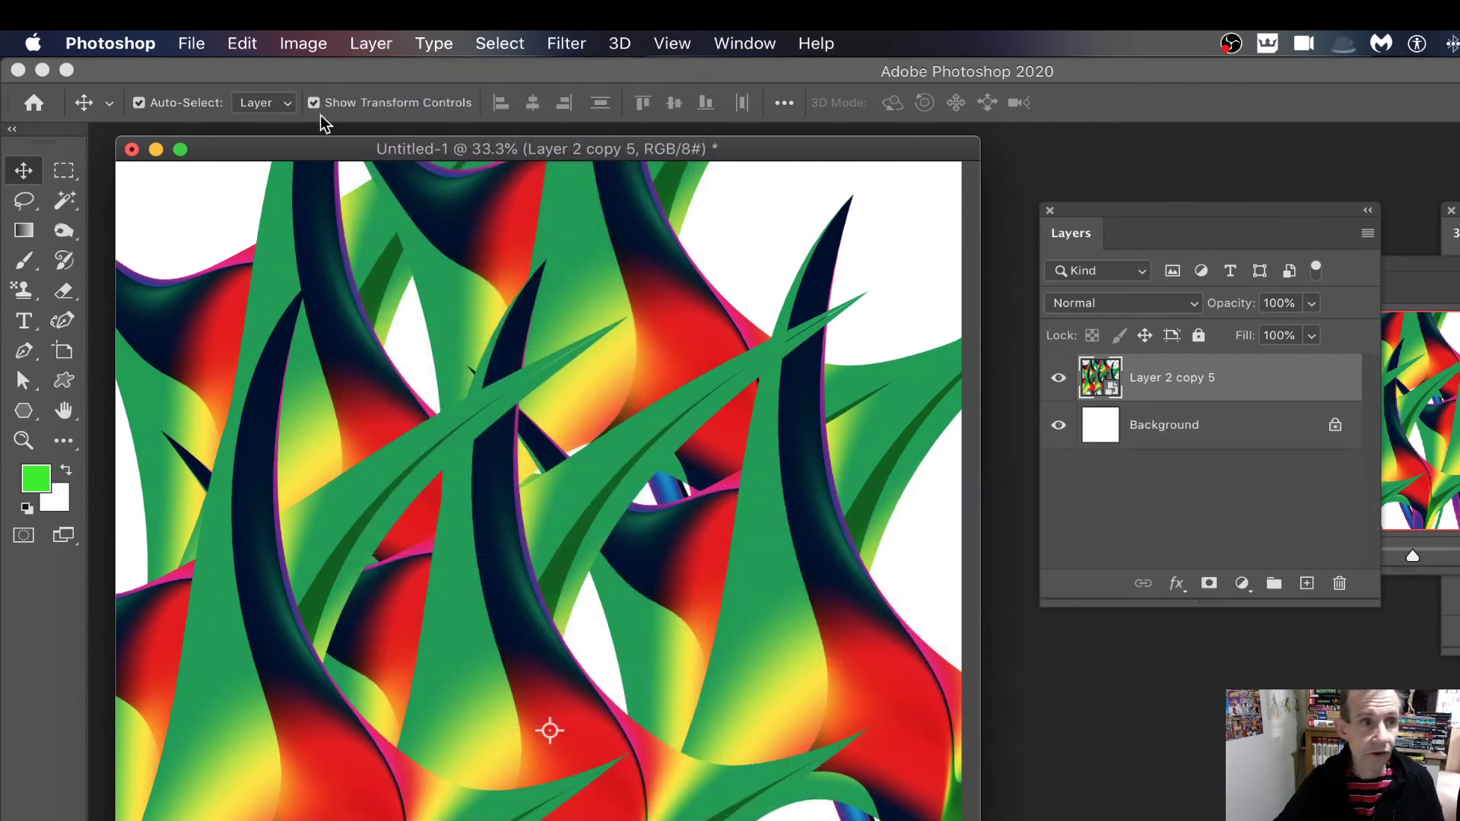
Step: Start a Warp transform on the combined pattern smart object
click(236, 43)
mouse_move(319, 581)
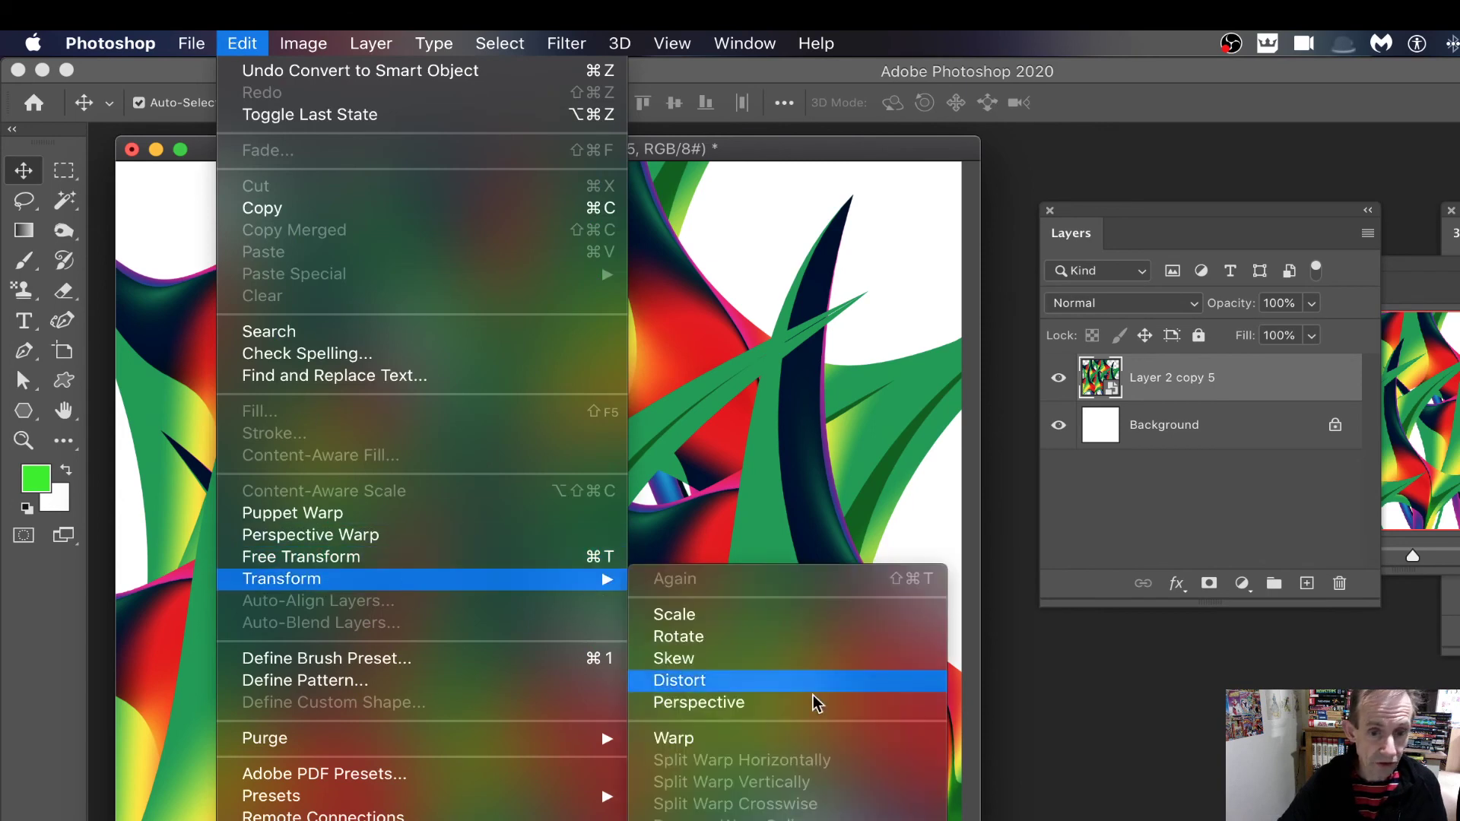
click(787, 741)
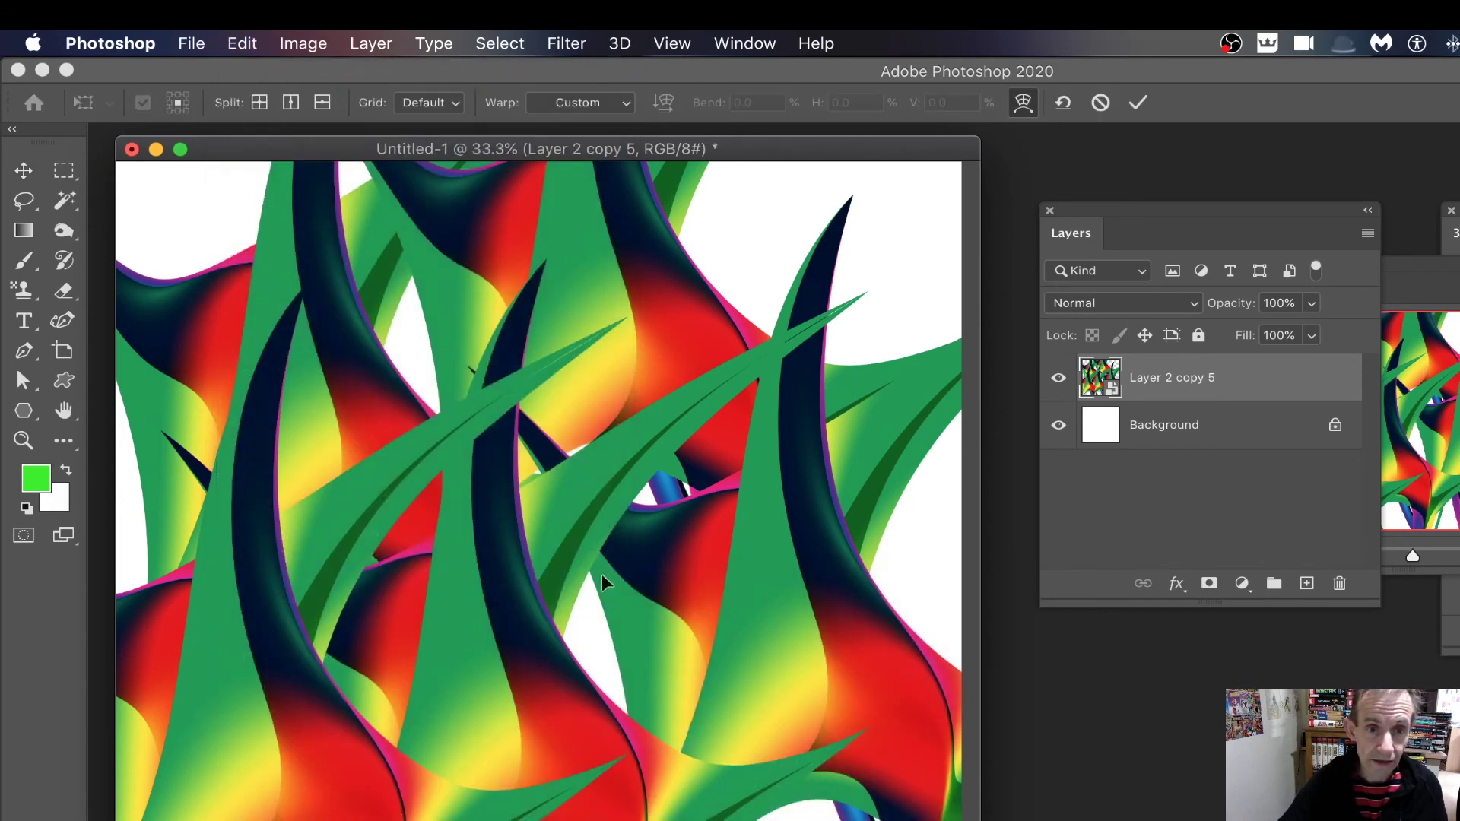